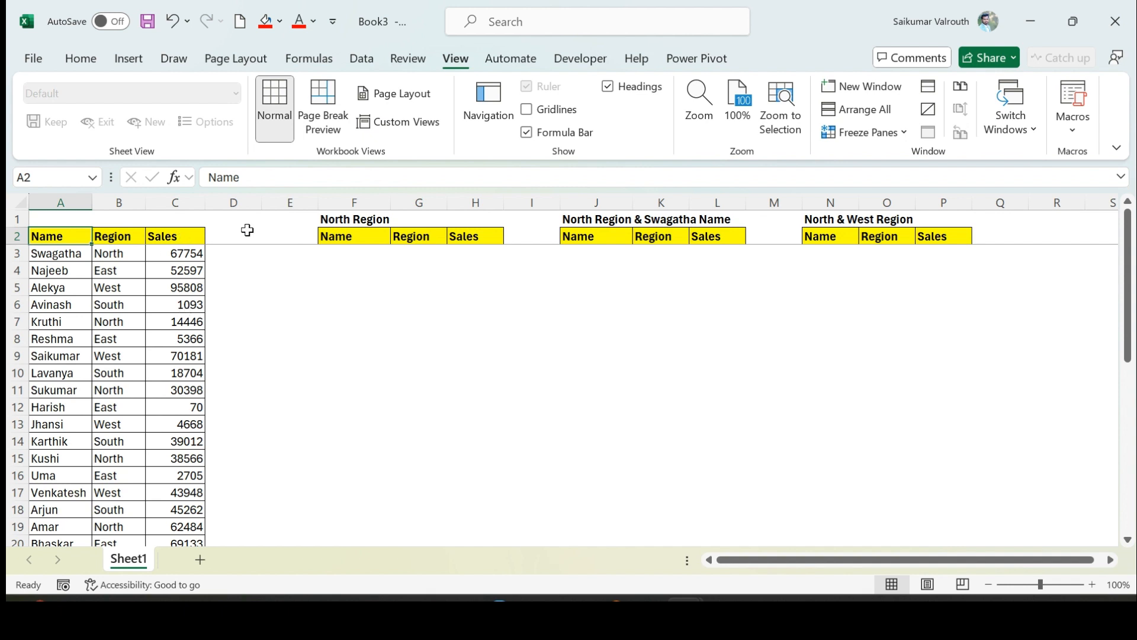
- Enter a FILTER formula in F3 that returns columns A:C for rows where column B equals "North"
click(355, 240)
key(Down)
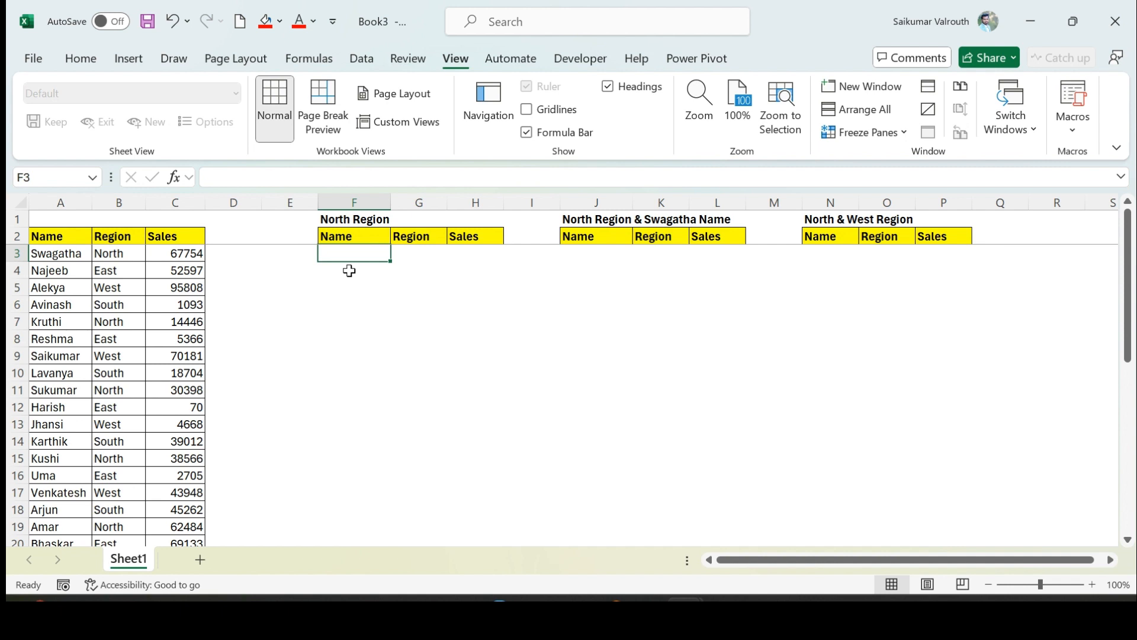
text(=filt)
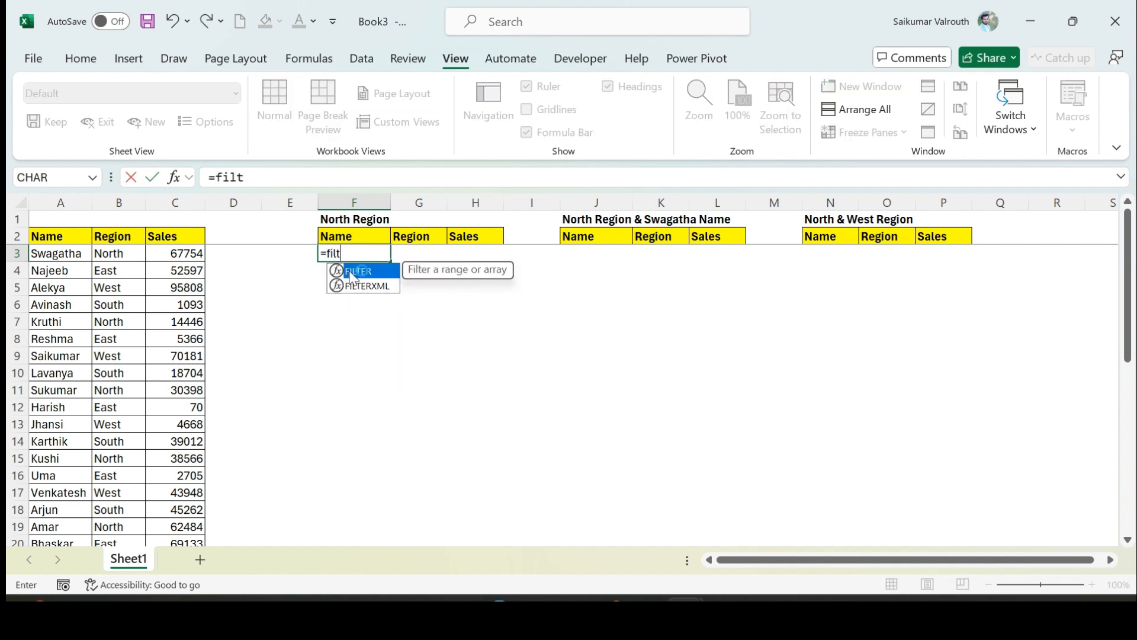
double_click(354, 273)
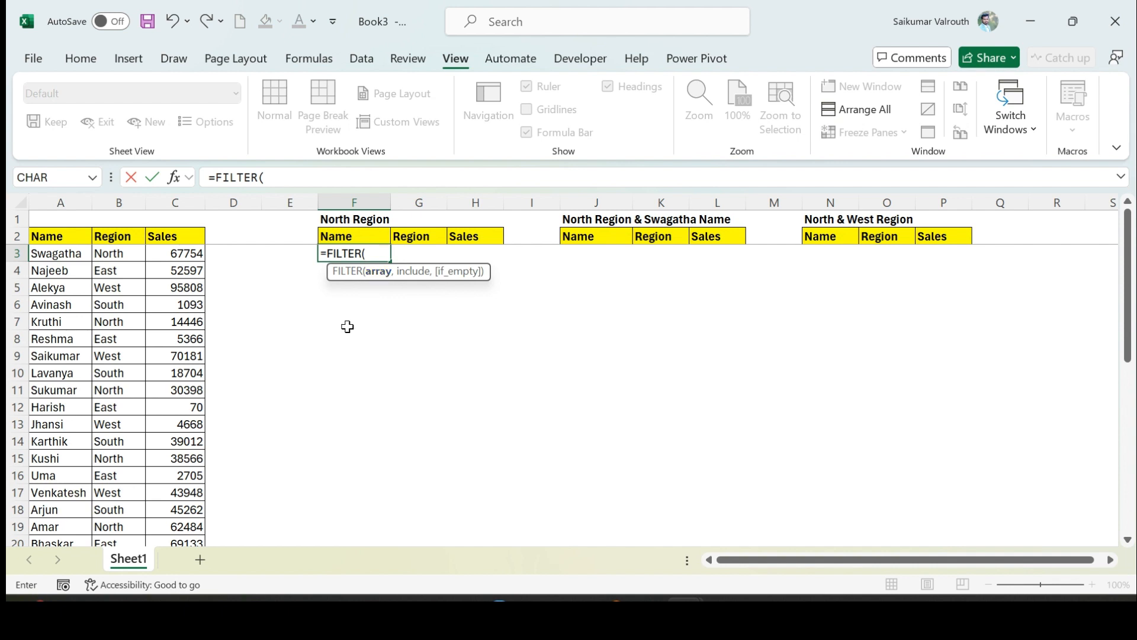
mouse_move(70, 202)
mouse_down()
mouse_move(174, 202)
mouse_move(70, 202)
mouse_up()
text(,)
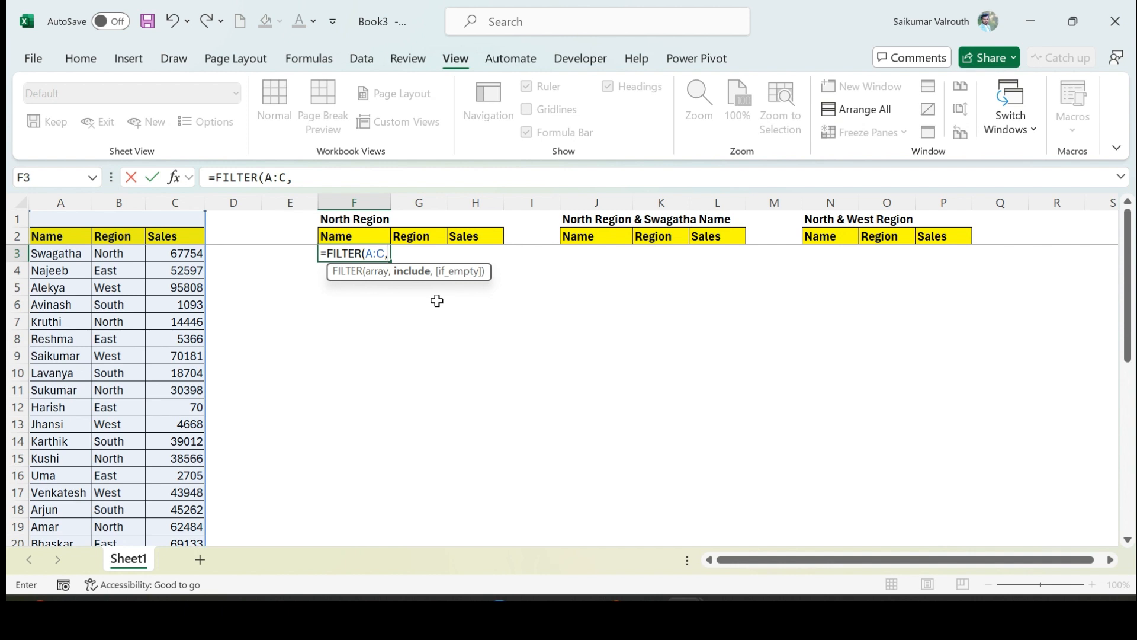
click(126, 201)
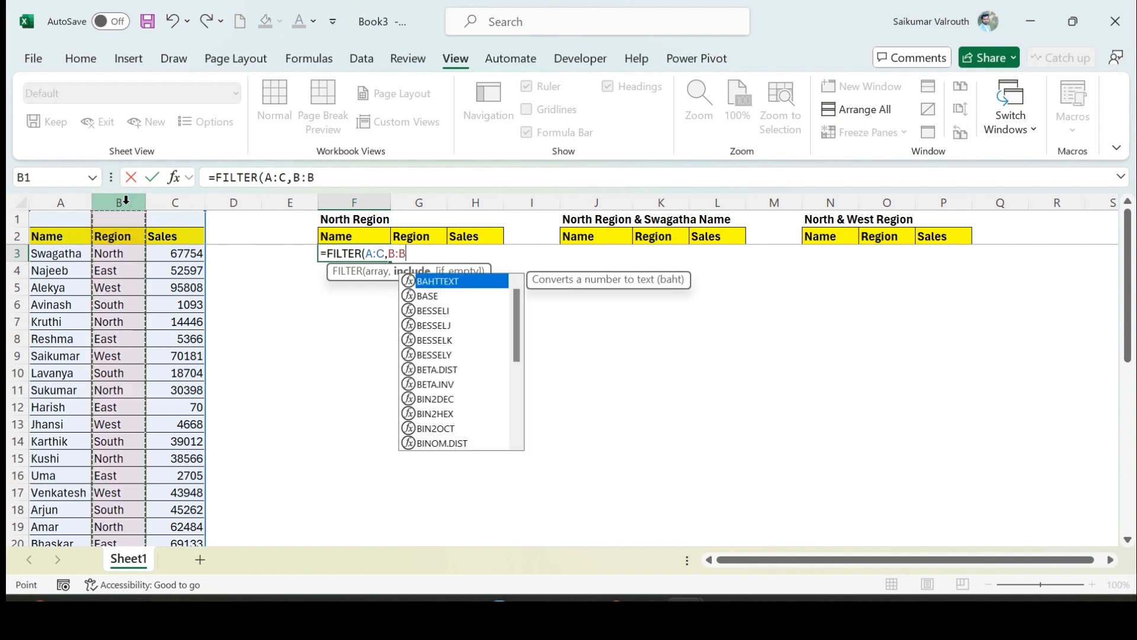
text(=")
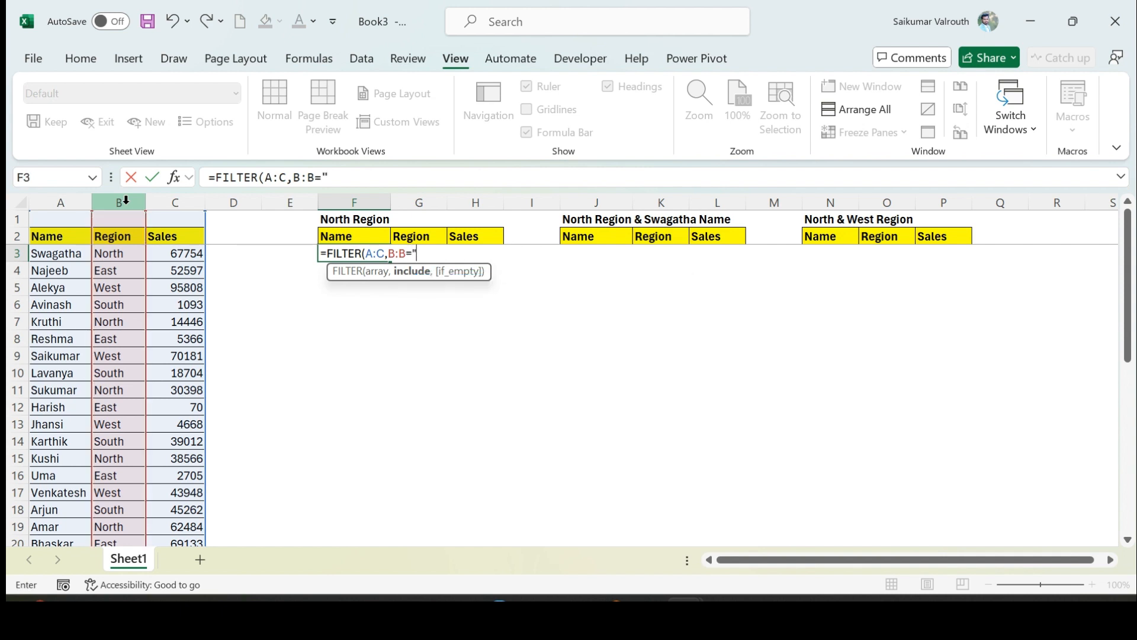
text(North"))
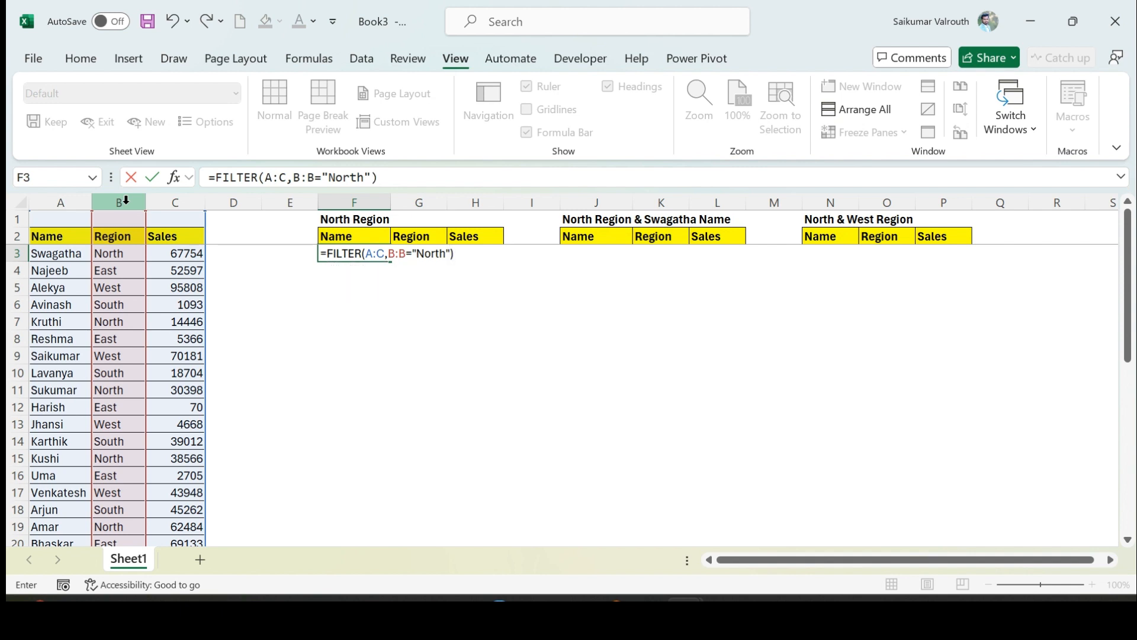
key(Return)
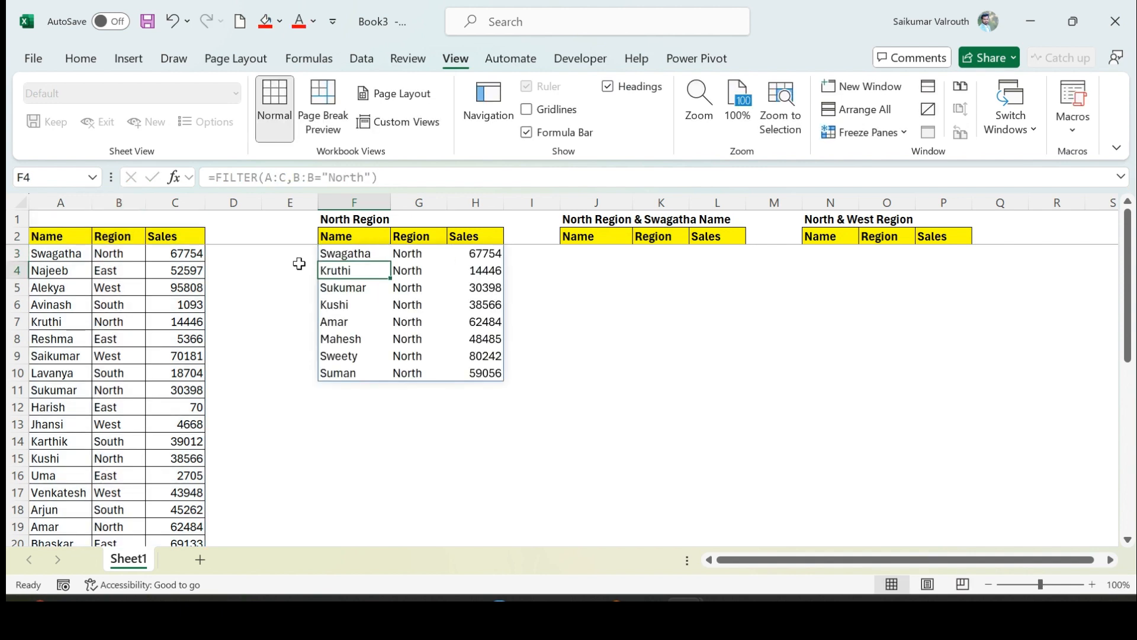
click(268, 295)
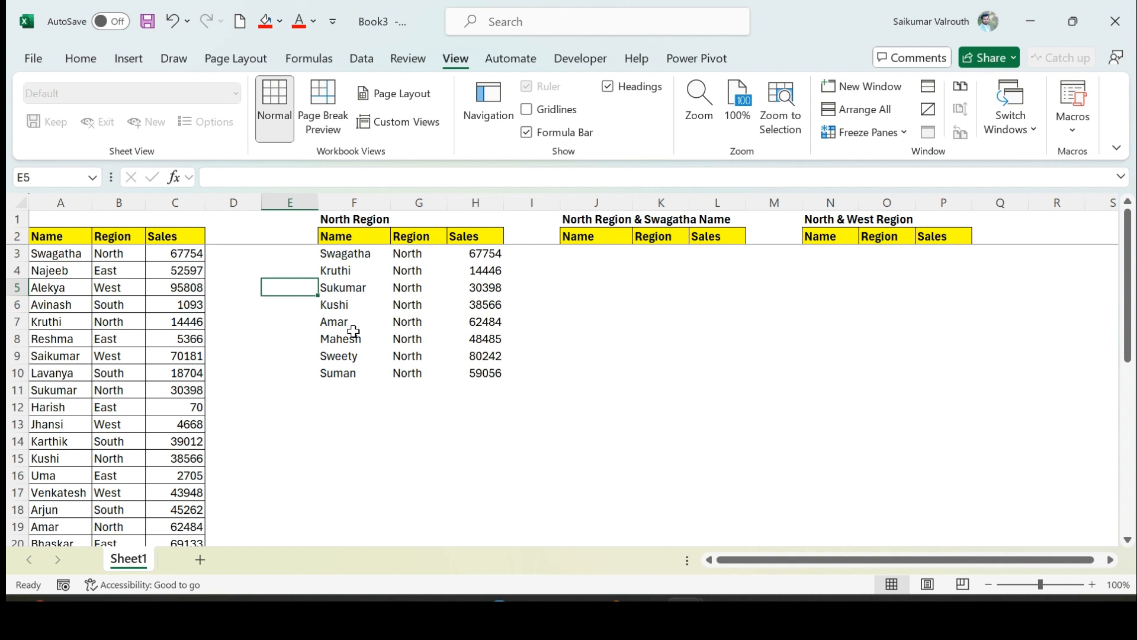
- Examine the source table's first record and its last three rows for the same name's regions and sales
click(586, 254)
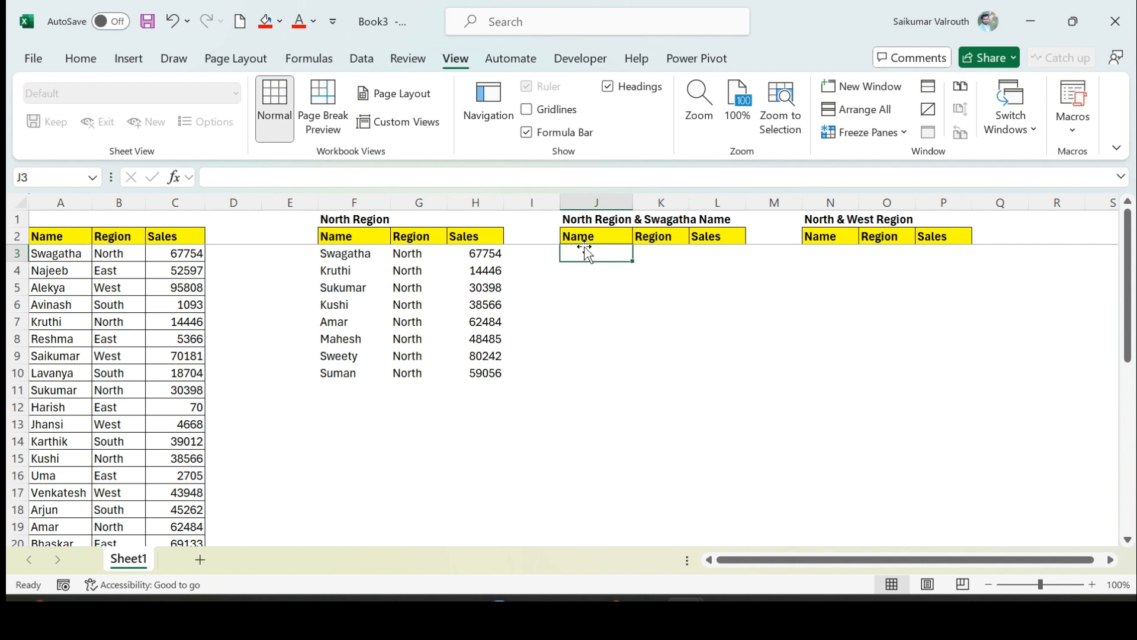
click(51, 254)
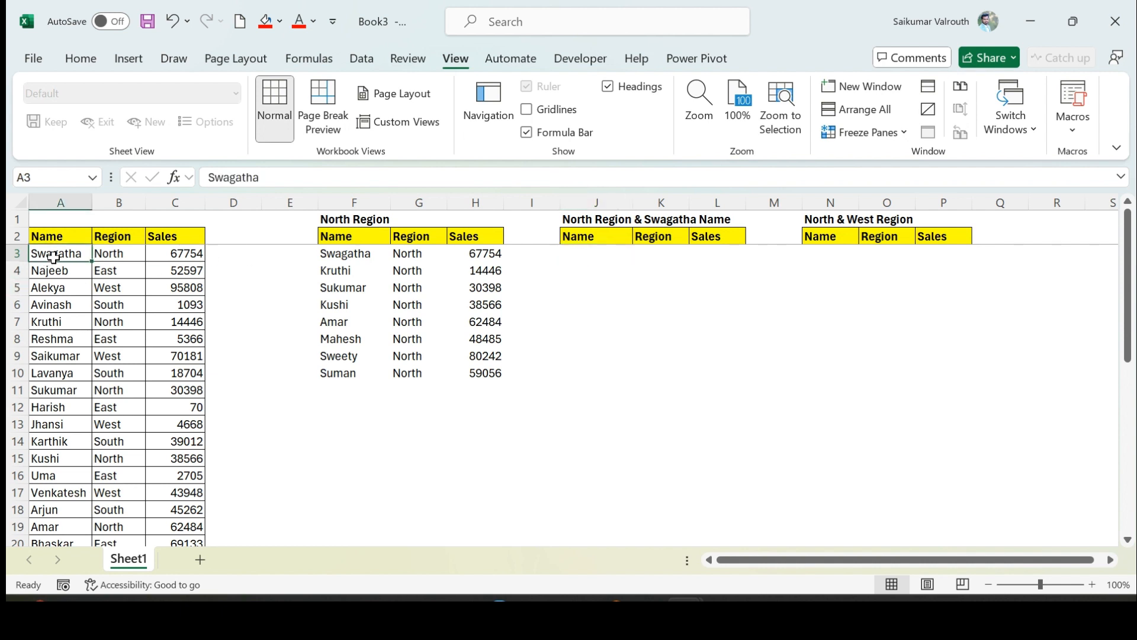
click(174, 255)
scroll(158, 367, down, 9)
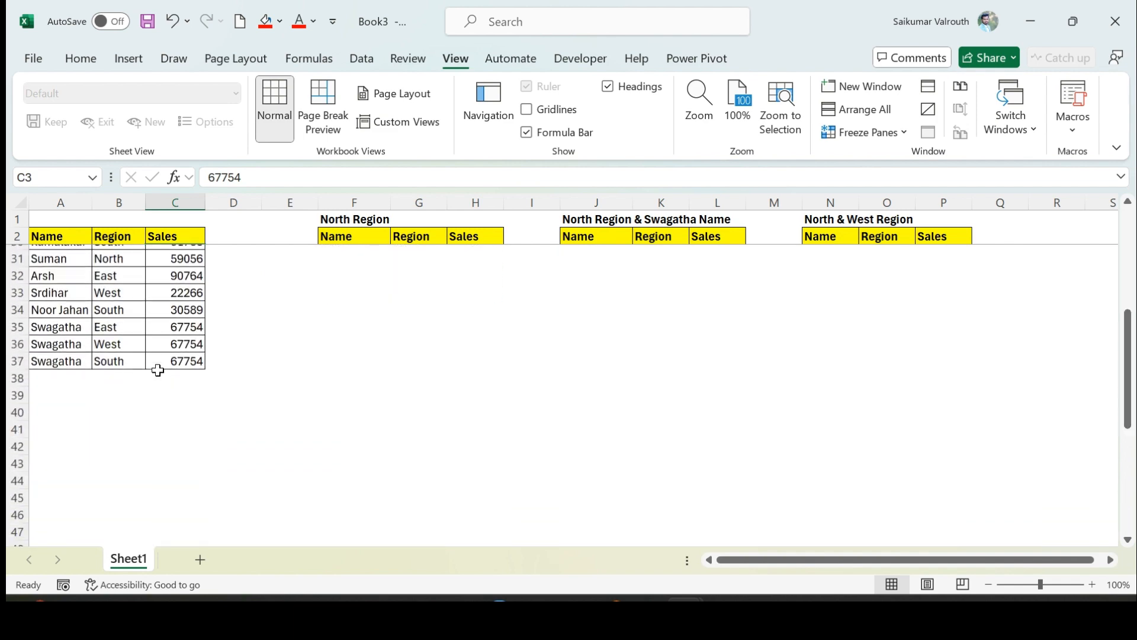
click(118, 329)
click(122, 344)
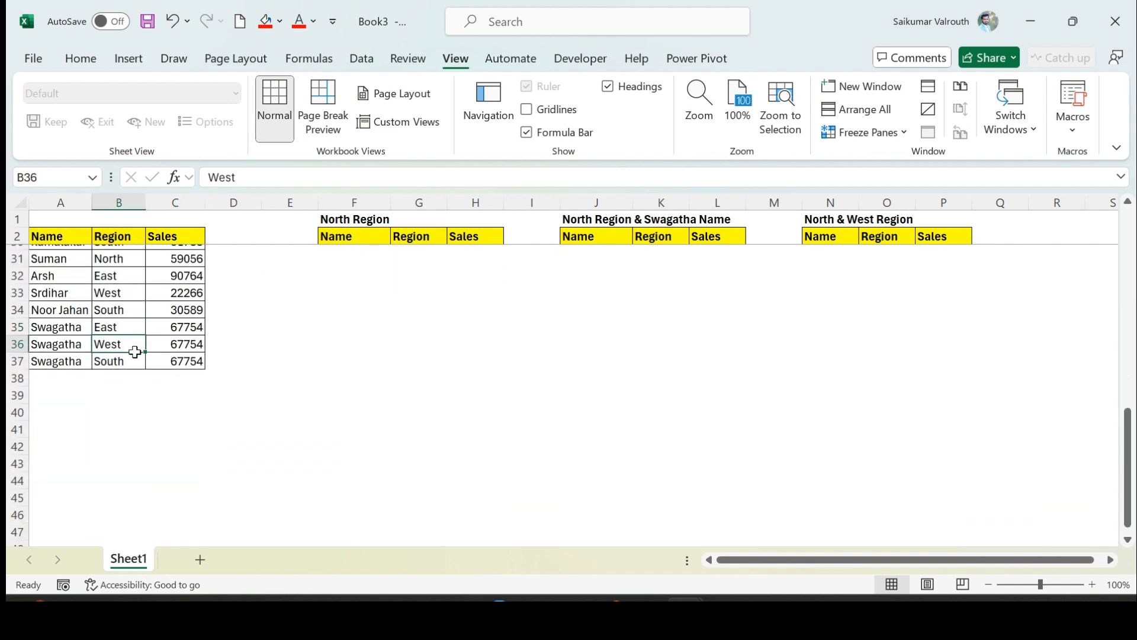
click(119, 362)
scroll(347, 355, up, 9)
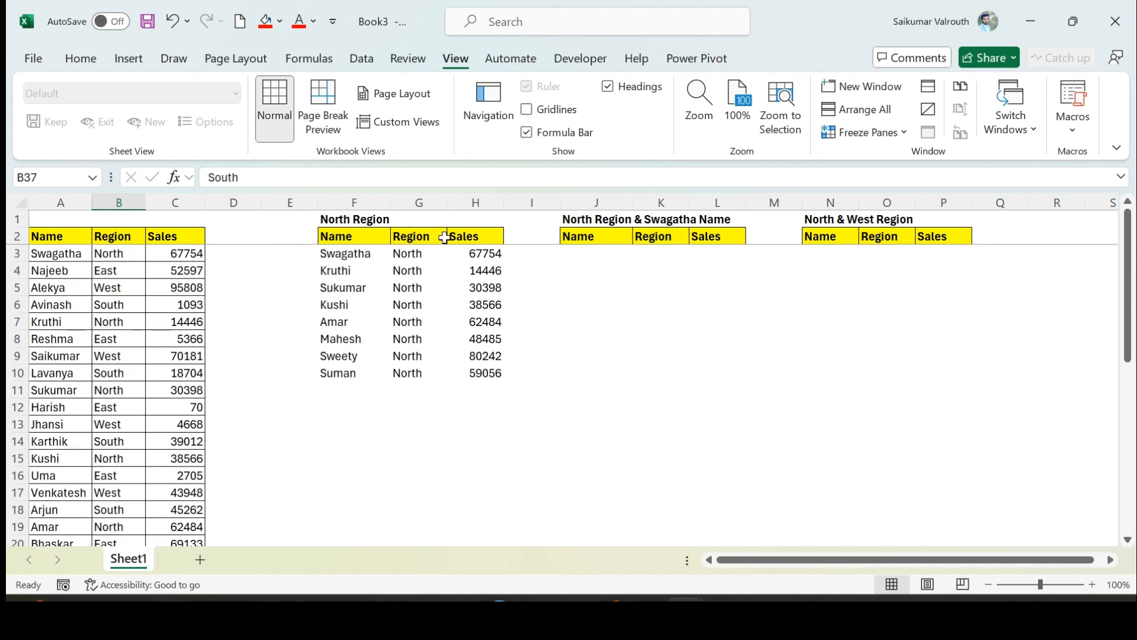
- Enter a FILTER formula in J3 that returns columns A:C where column A equals the person's name given in that block's heading
click(596, 252)
text(=filt)
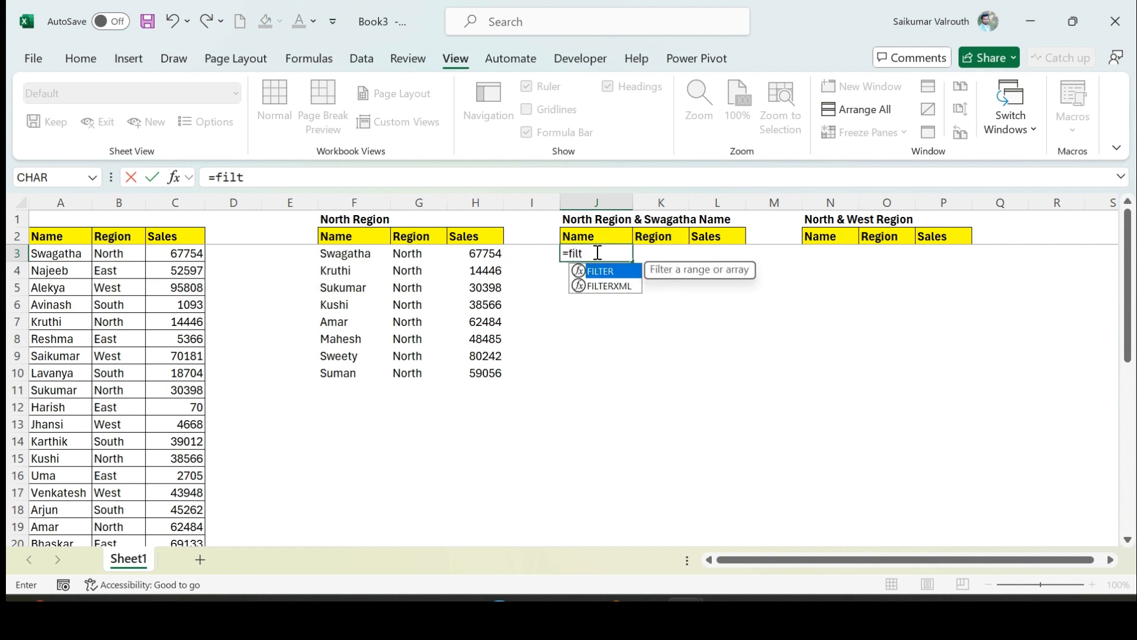
key(Tab)
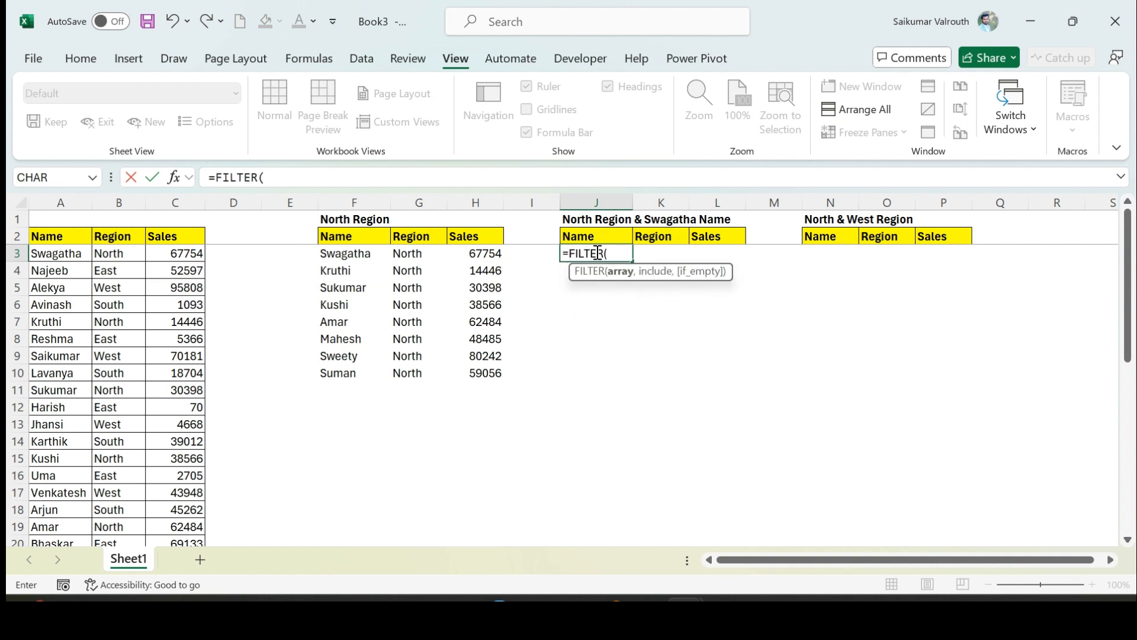
drag(60, 203, 174, 203)
text(,)
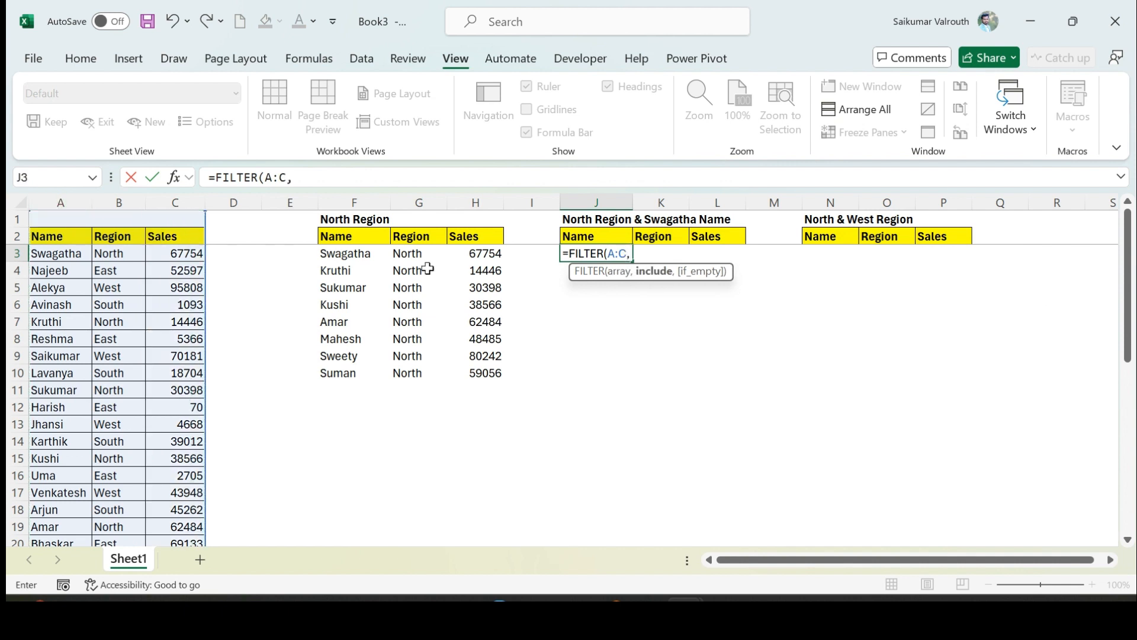
click(67, 202)
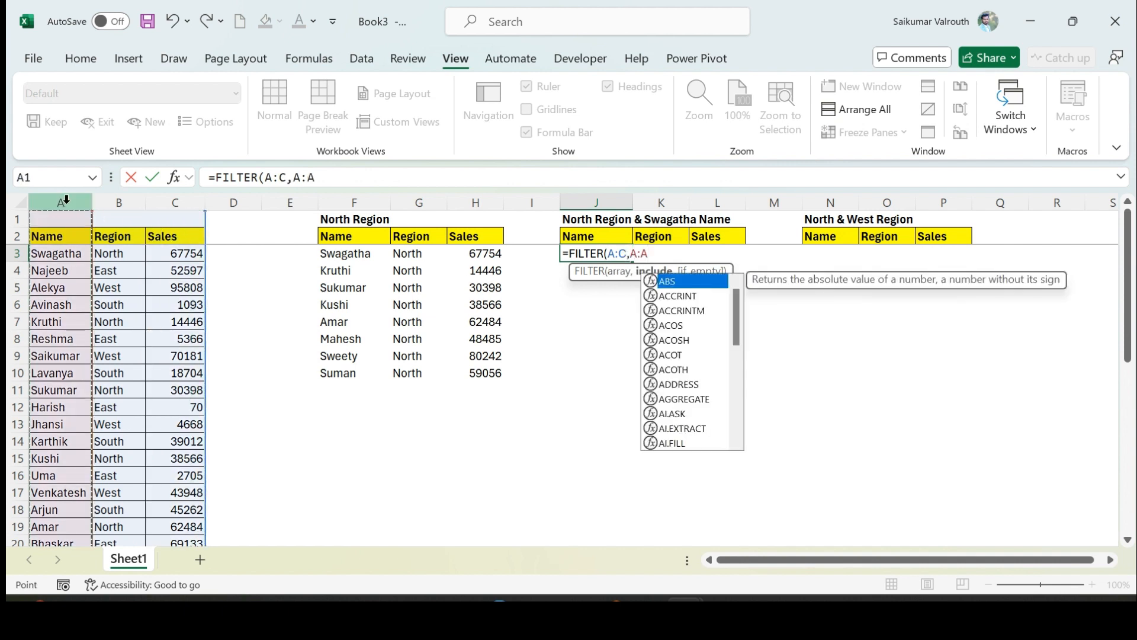
text(="S)
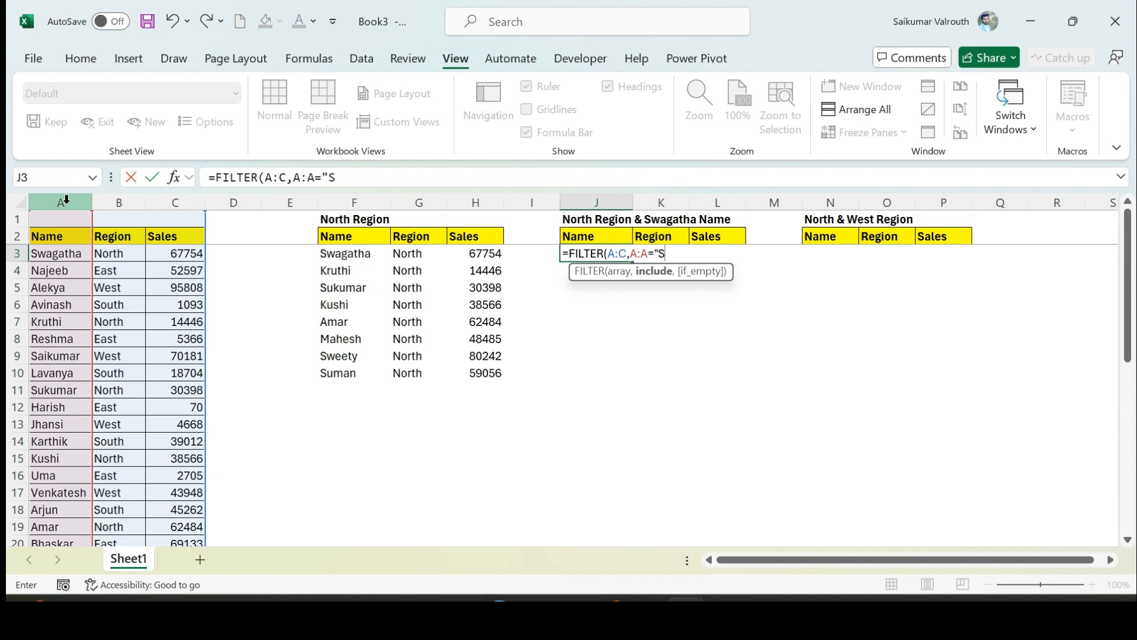
text(wagatha")
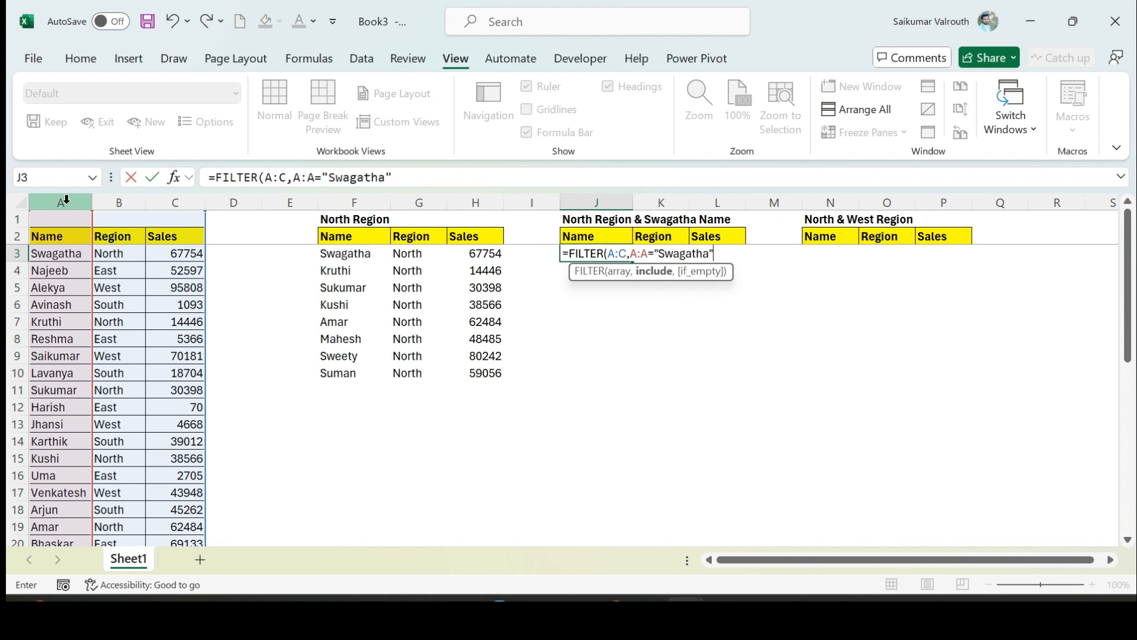
text())
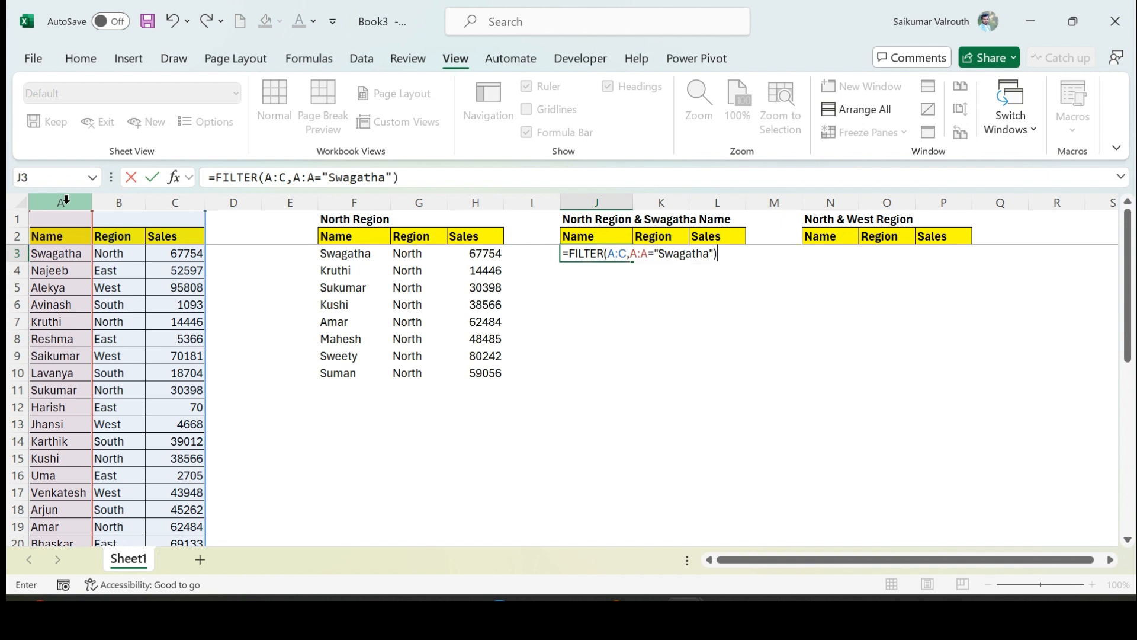
key(ctrl+Return)
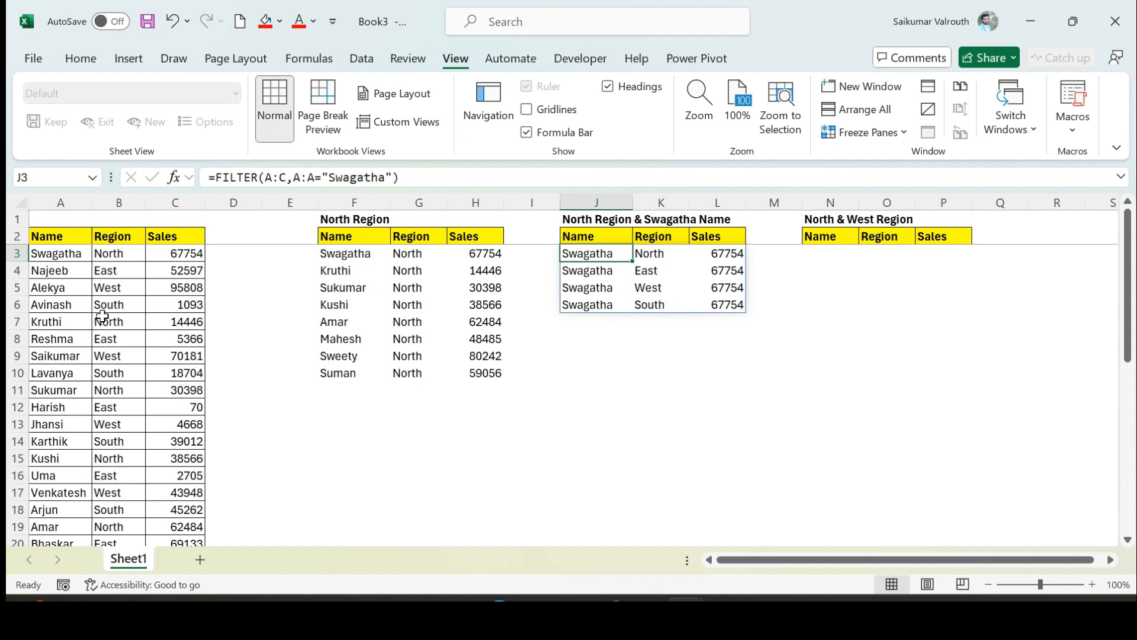
- Reopen the FILTER formula in J3 and put an opening parenthesis before the column A name condition
click(61, 205)
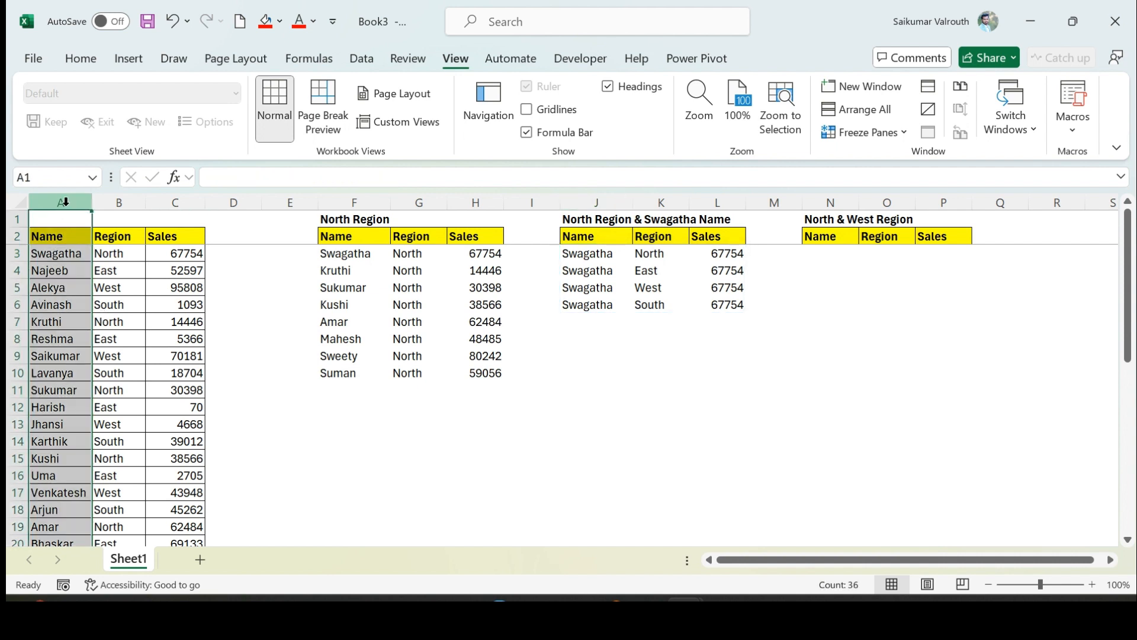
click(57, 269)
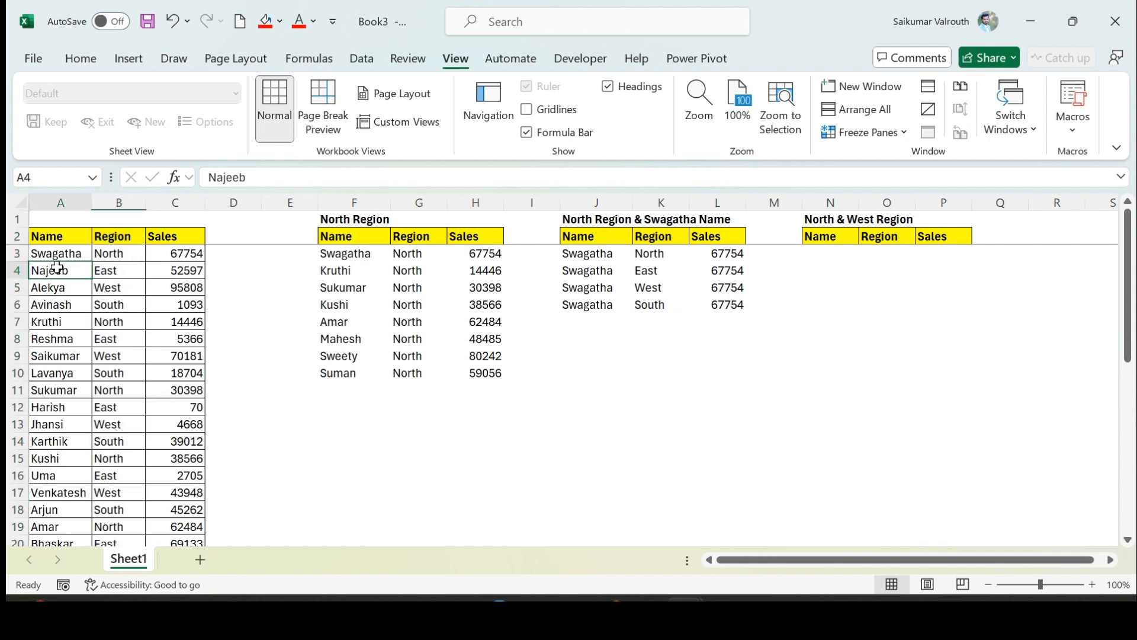
click(122, 265)
click(585, 258)
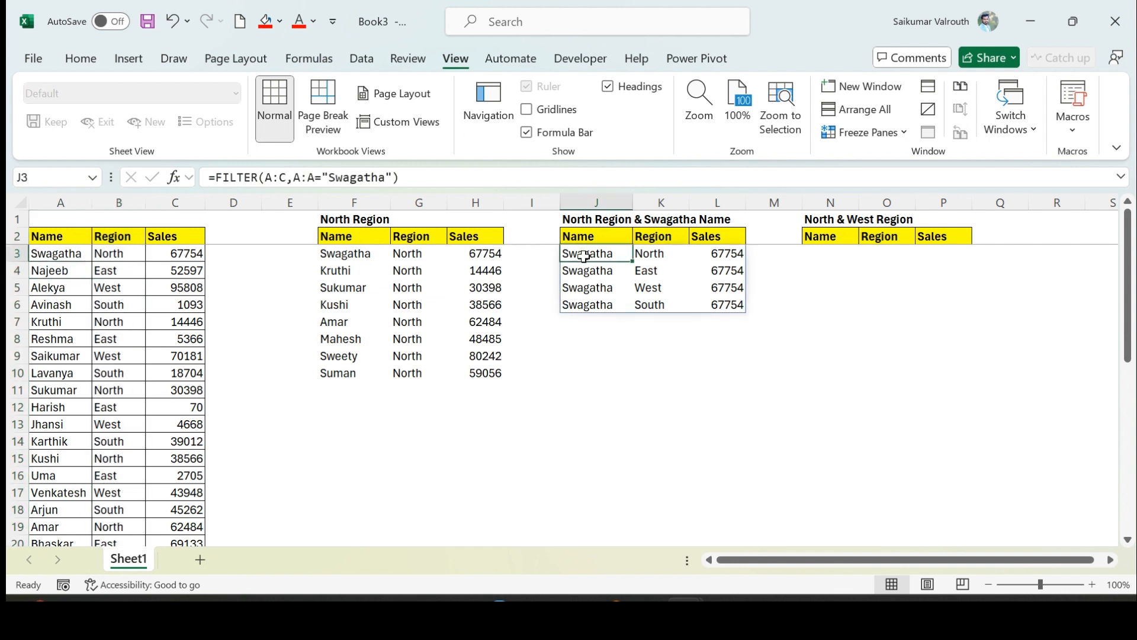
double_click(584, 257)
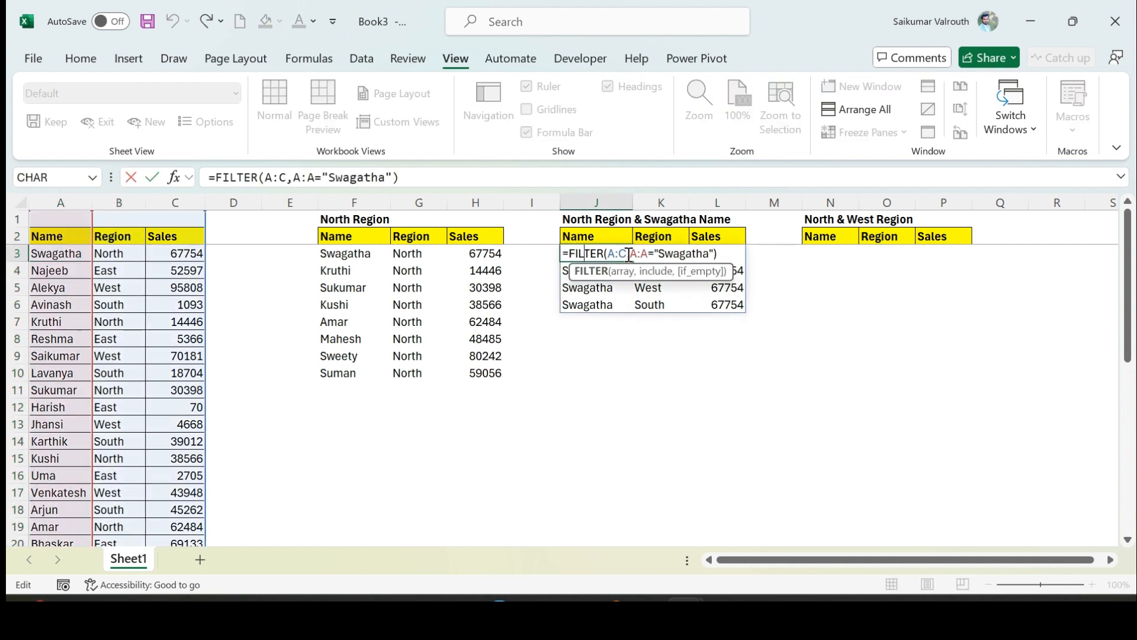
key(Right)
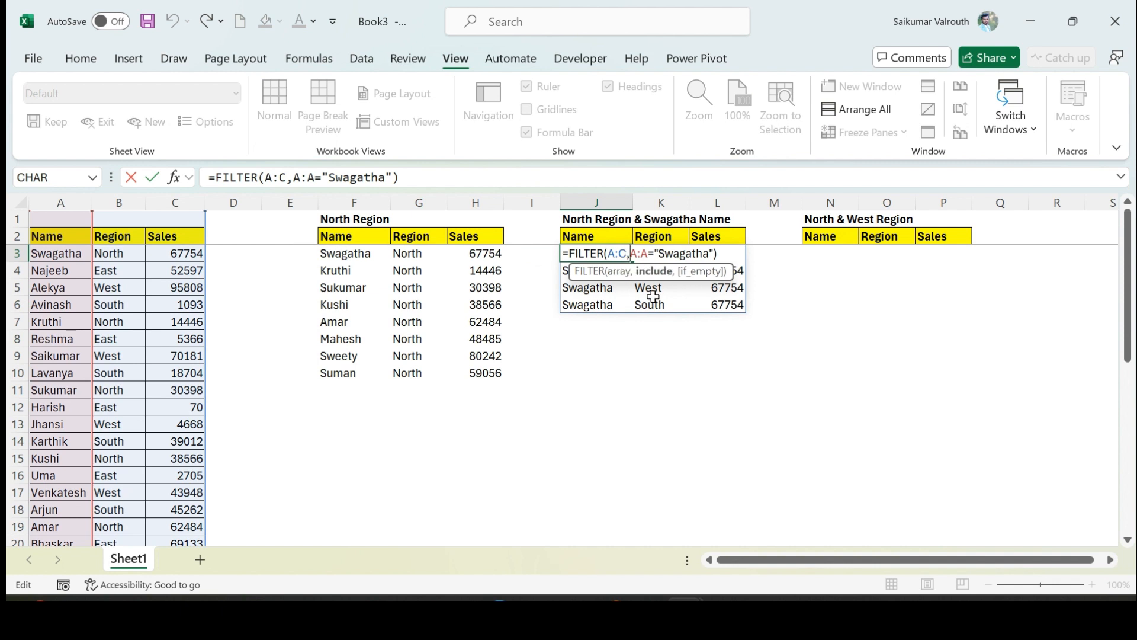
text(()
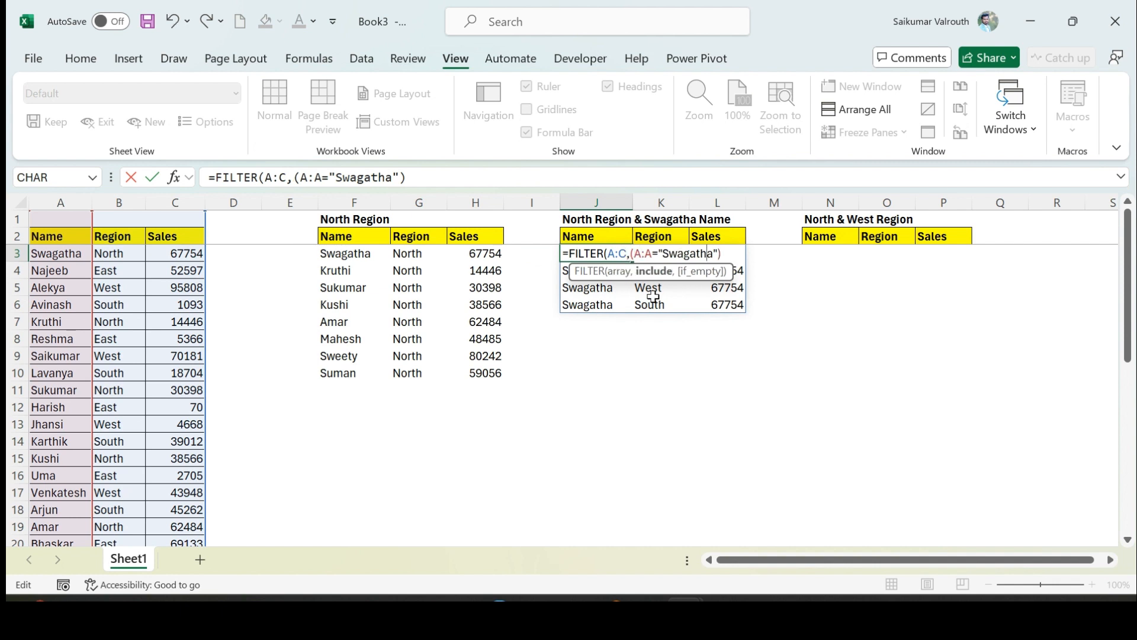
- Extend the J3 formula by multiplying the name condition by (B:B="North") so both criteria must match
key(Right)
text(*()
click(122, 201)
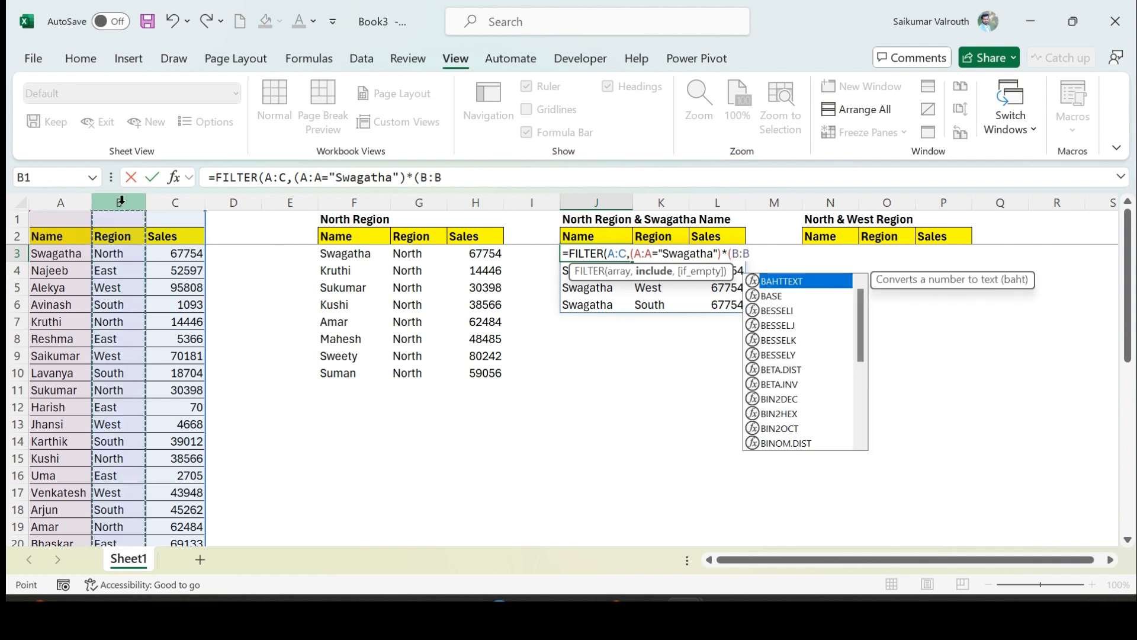
text(=)
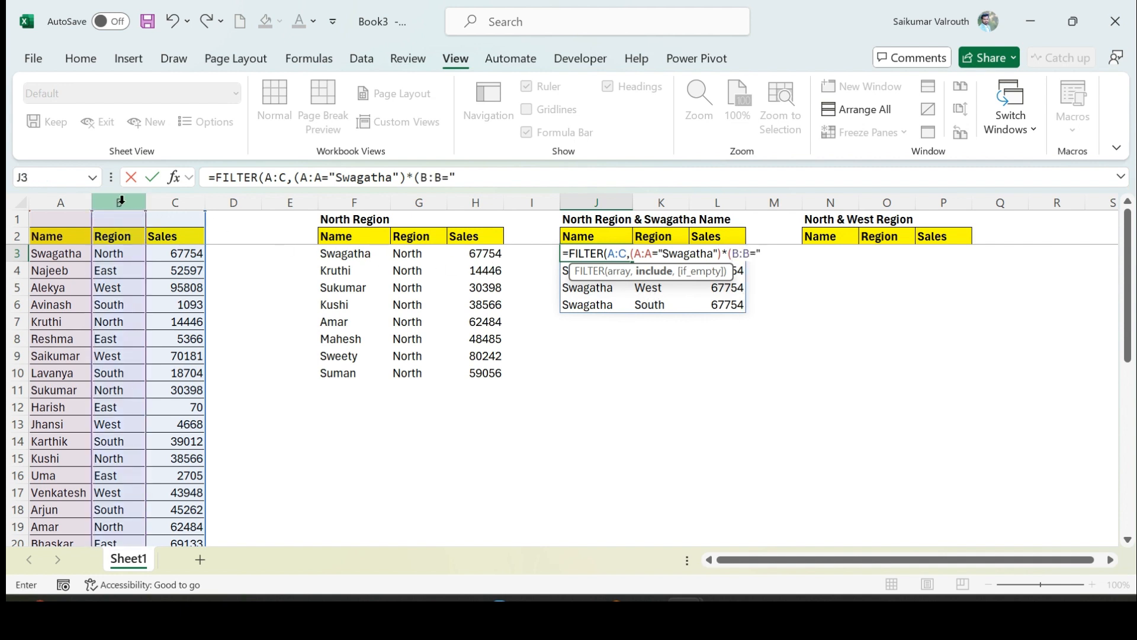
text("North")))
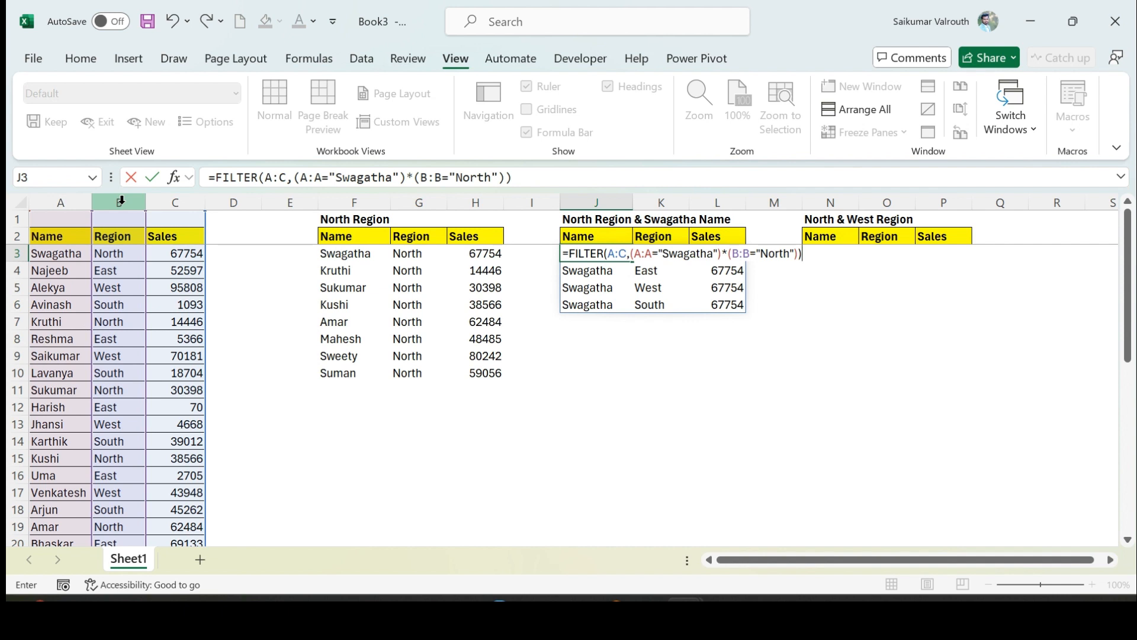
key(Return)
key(Up)
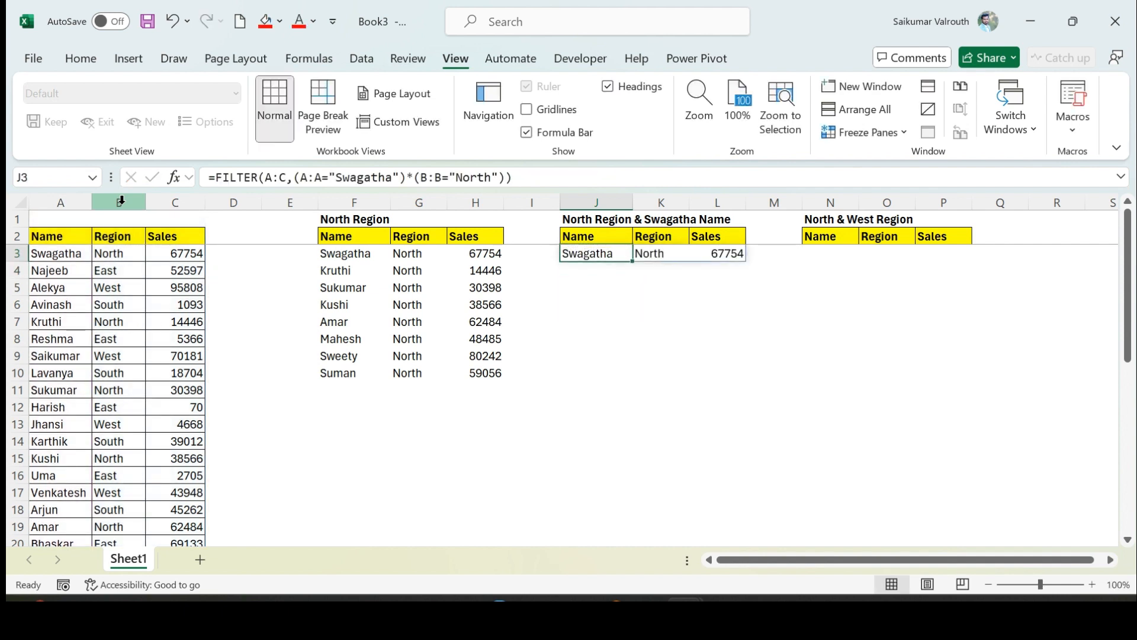
click(841, 251)
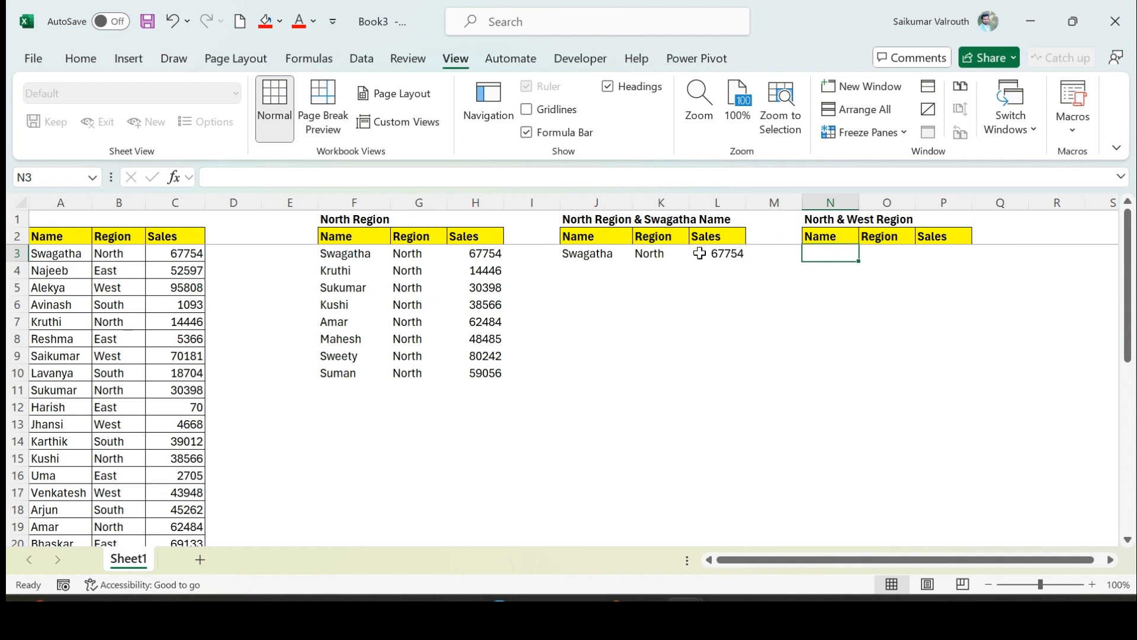
click(669, 267)
click(869, 283)
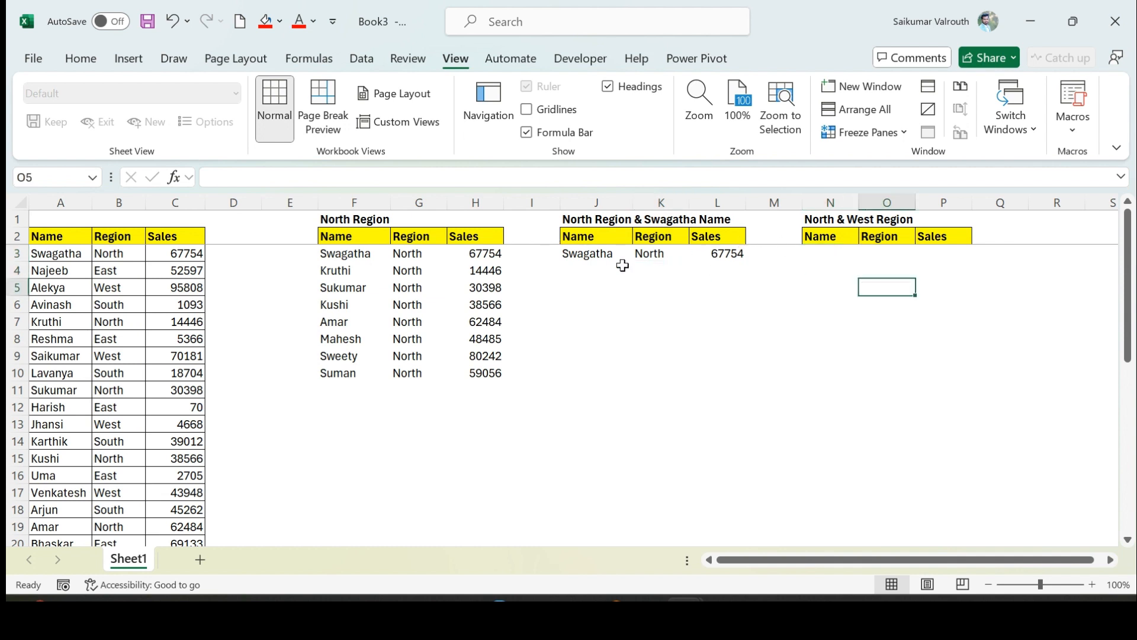
click(585, 255)
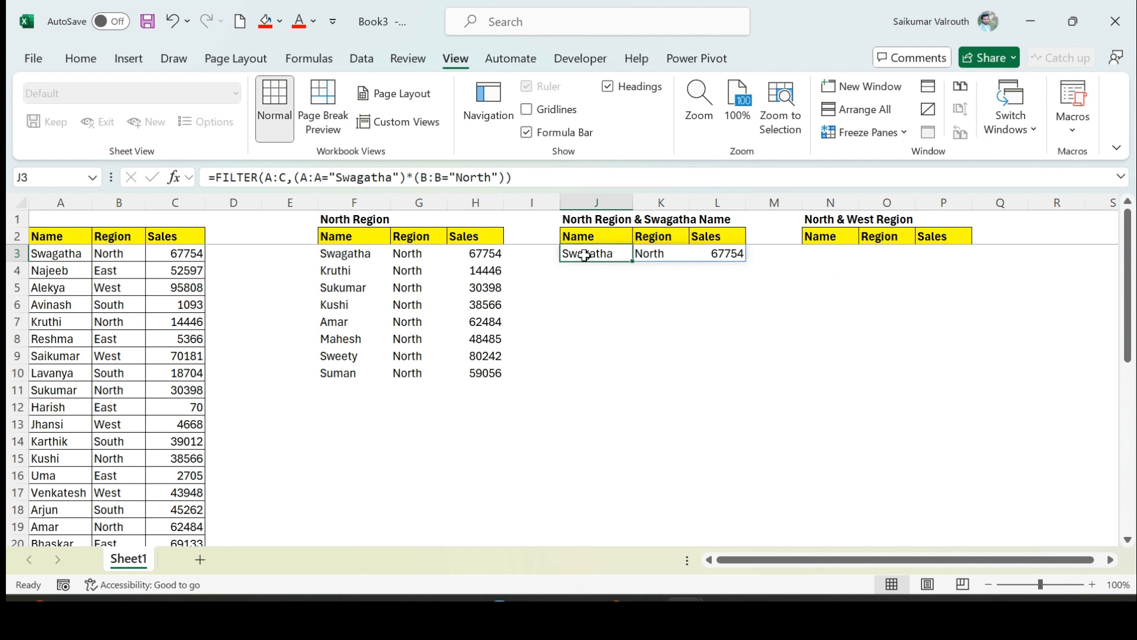
- Start a FILTER formula in N3, under the North & West Region block's Name header, with columns A:C as the array
click(822, 253)
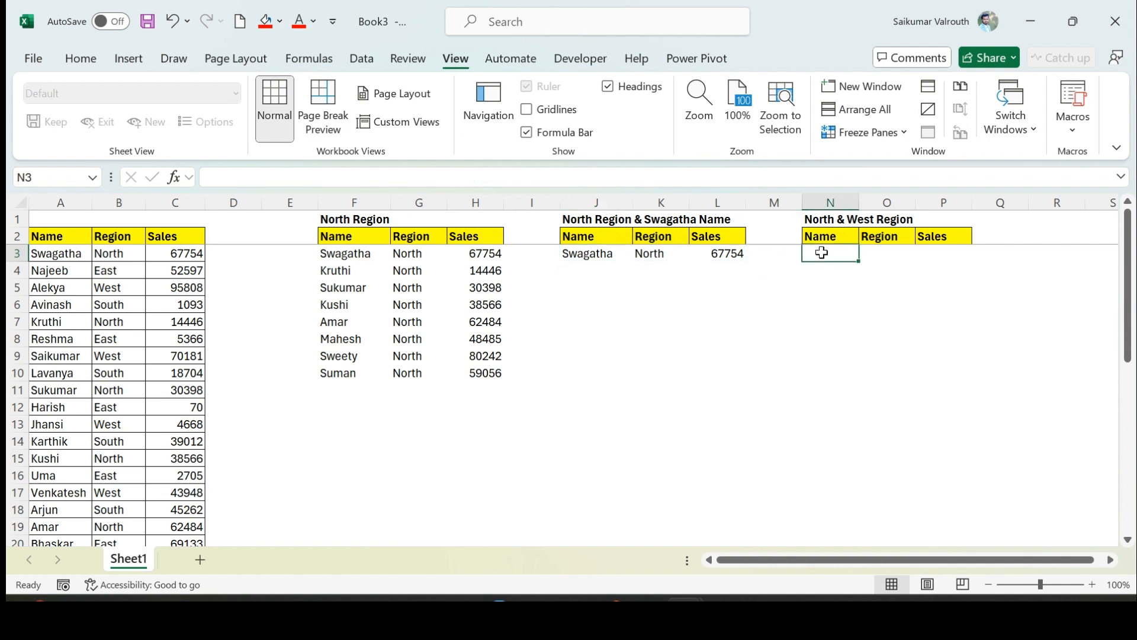
click(132, 237)
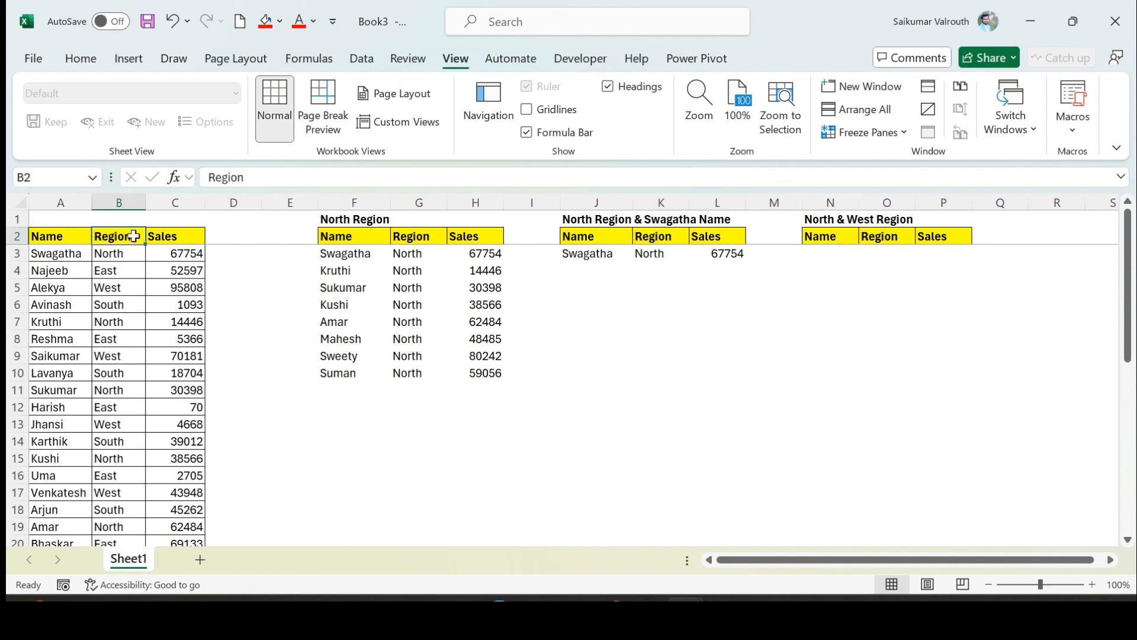
click(134, 257)
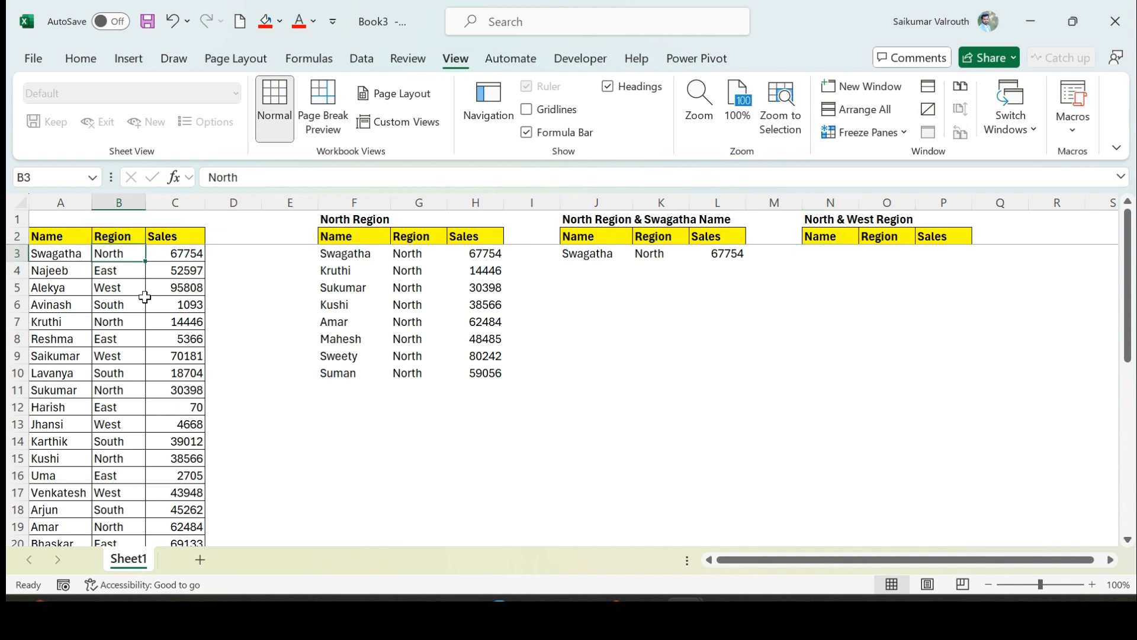
click(844, 257)
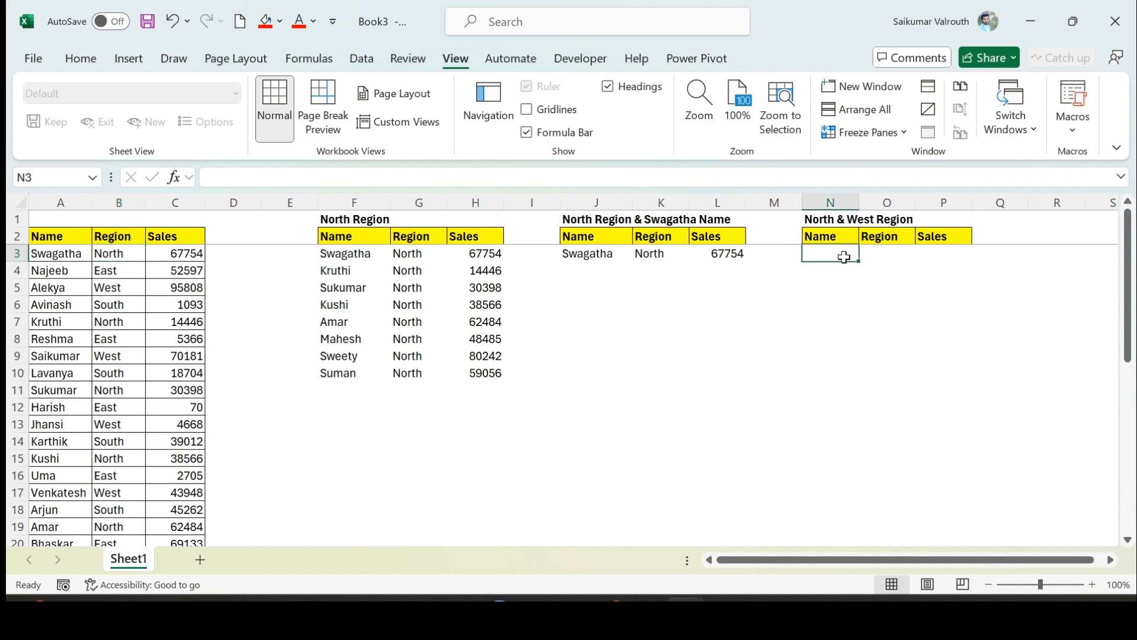
text(=filt)
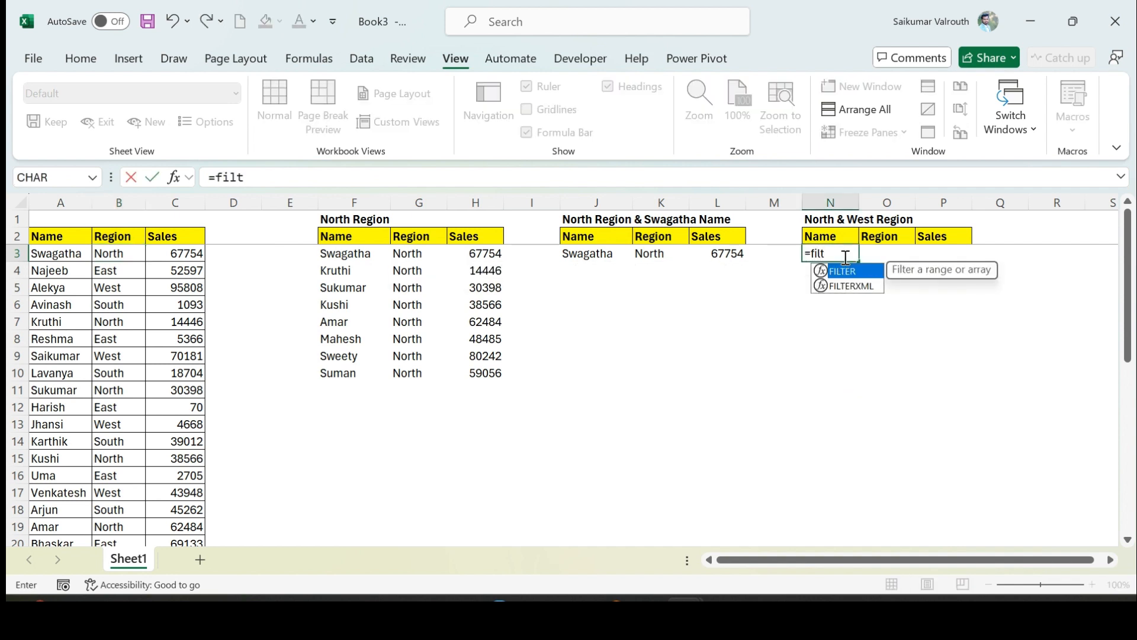
key(Tab)
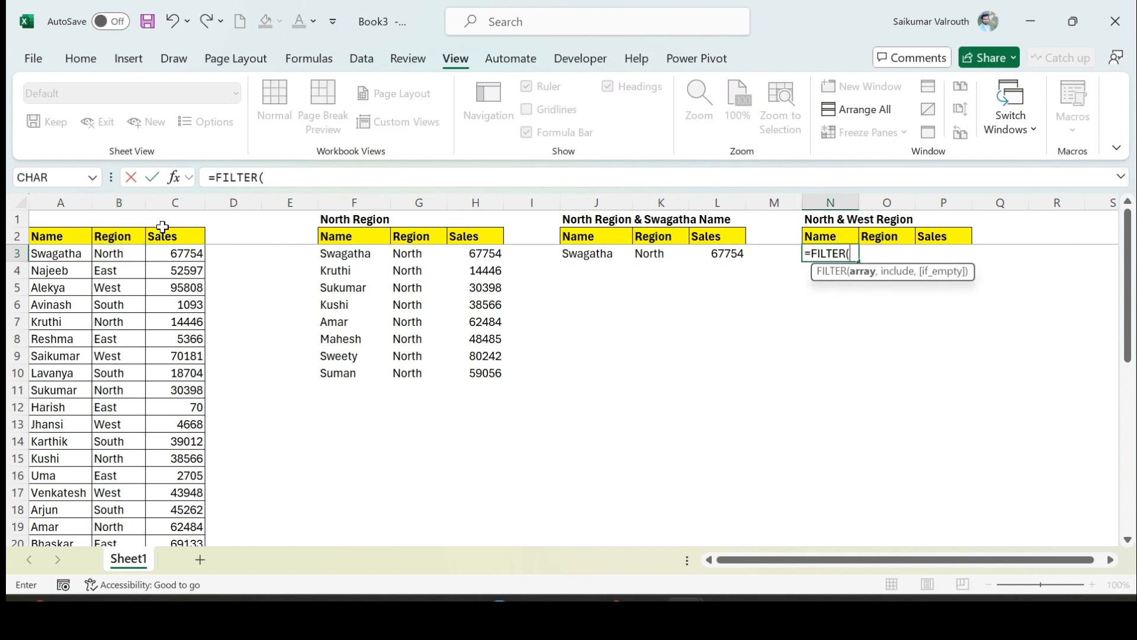
click(69, 198)
key(shift+Right)
key(shift+Right)
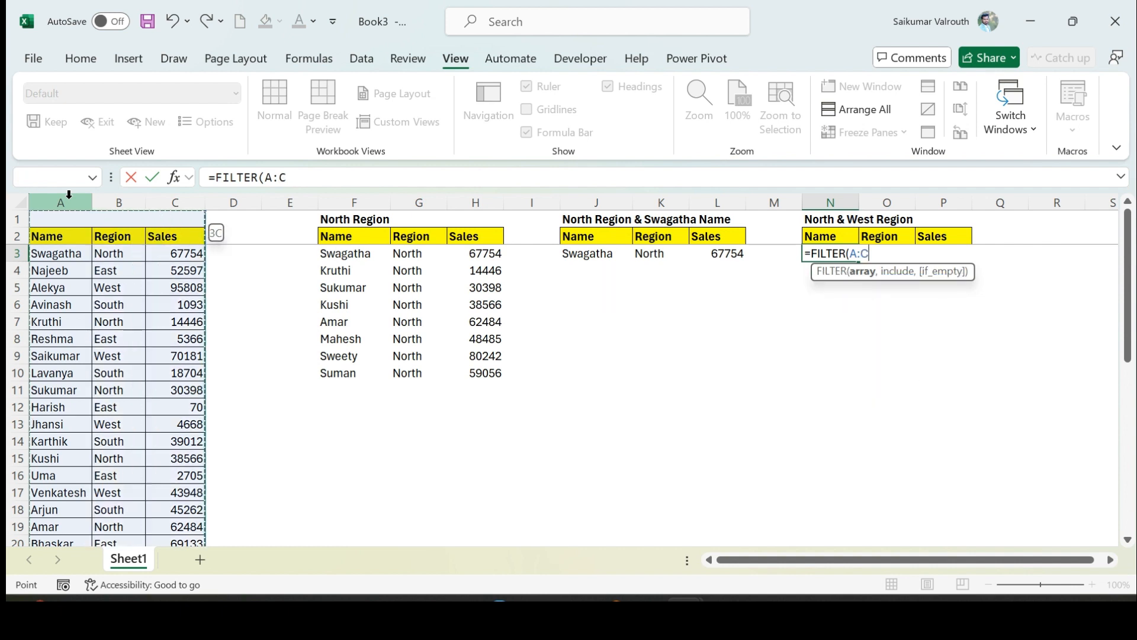
text(,)
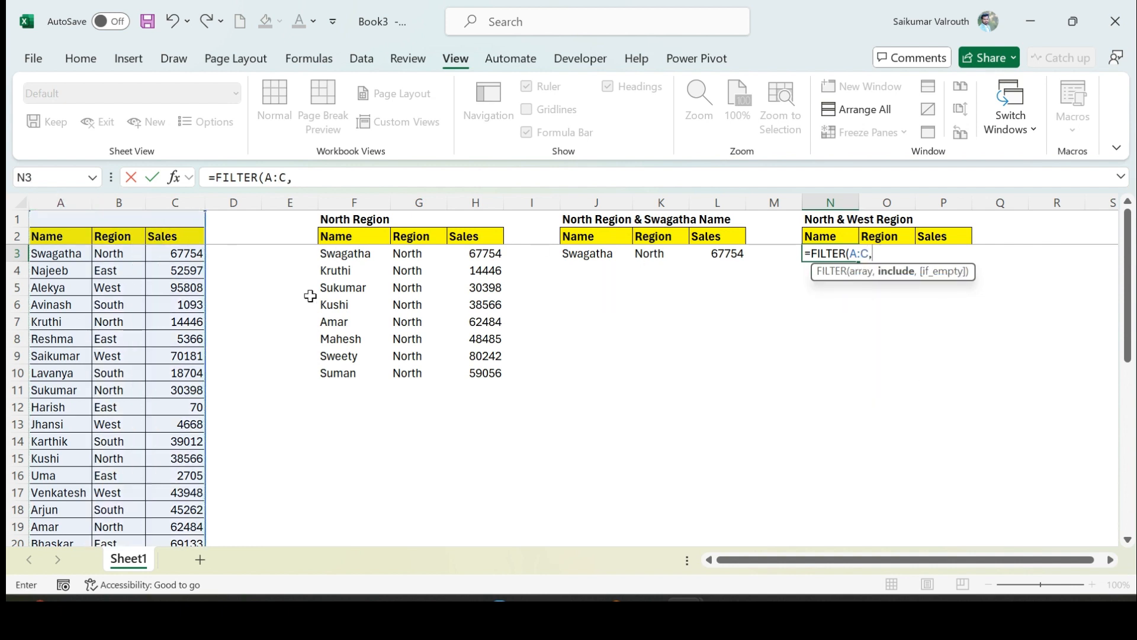
- Complete the N3 formula with the include condition B:B="North" and enter it, keeping N3 selected
click(119, 202)
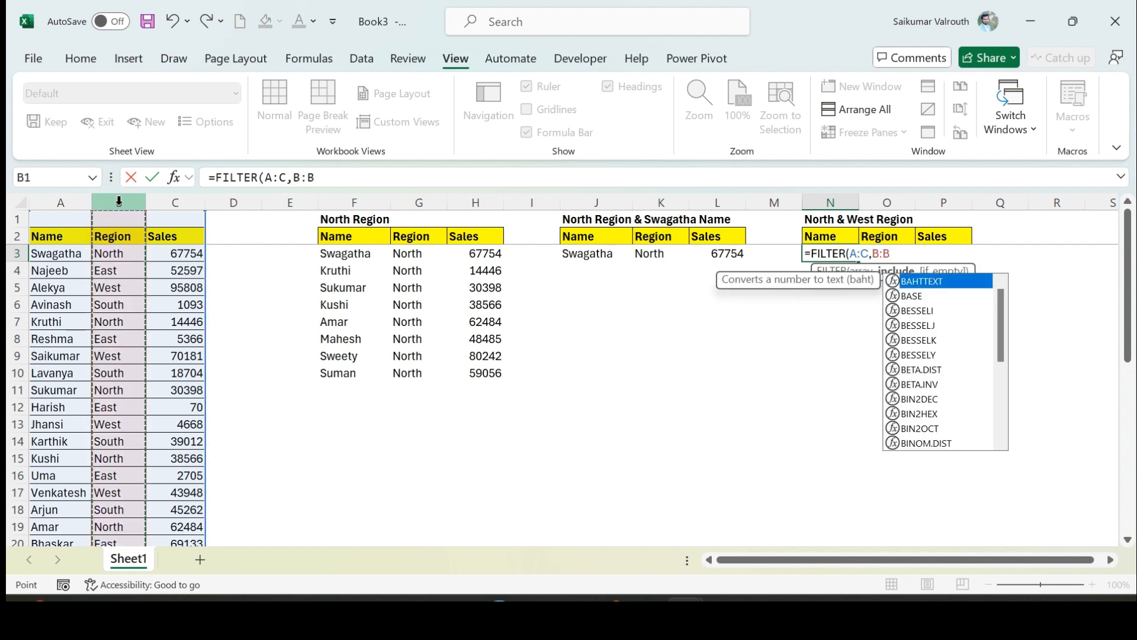
text(=)
text("Not)
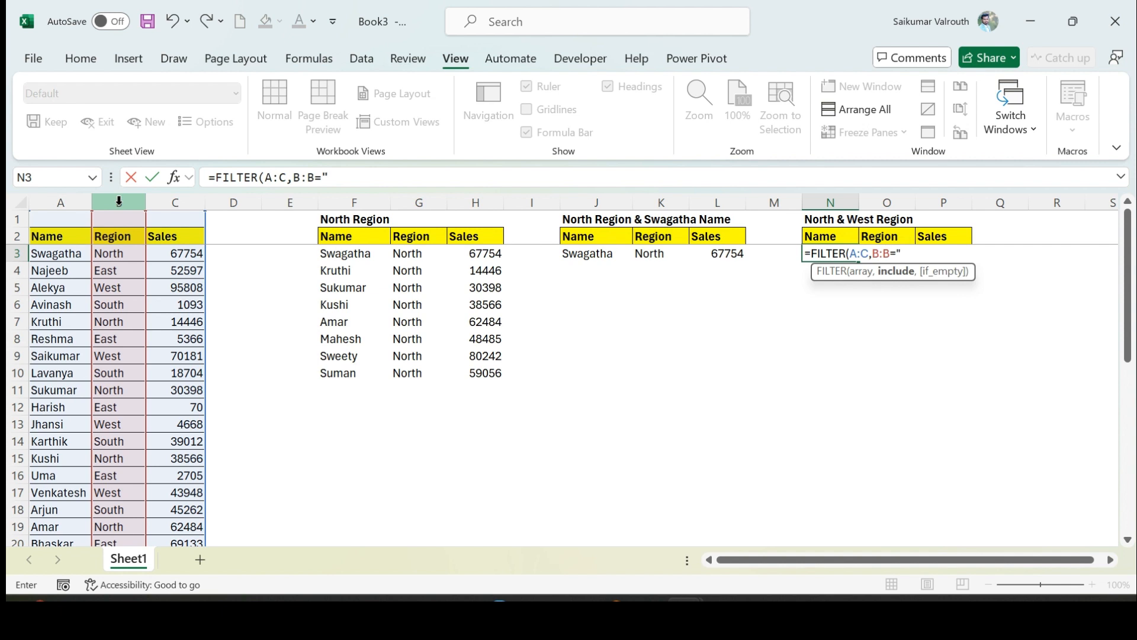
text(h)
key(BackSpace)
key(BackSpace)
text(rth"))
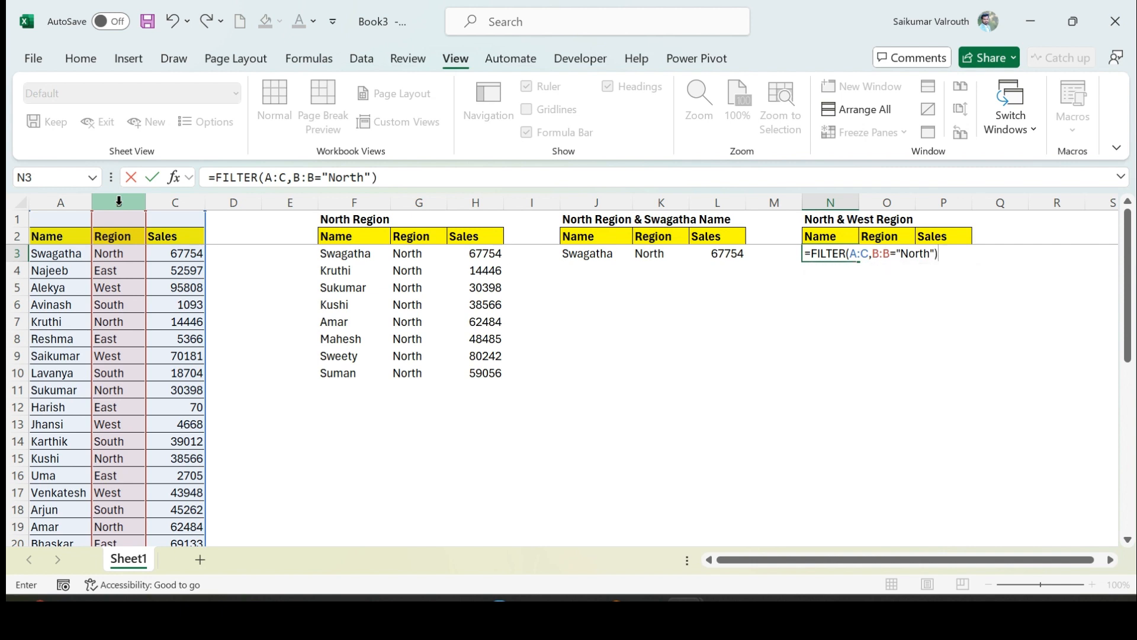
key(ctrl+Return)
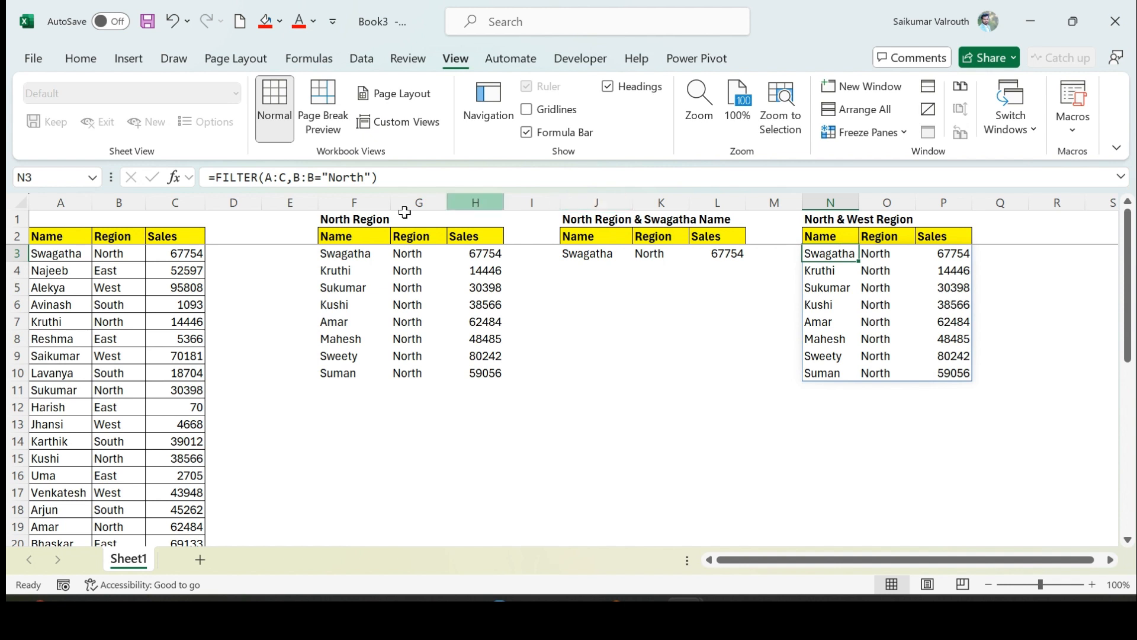
- Edit the N3 formula to wrap the North condition in parentheses and add +(B:B="West") so either region matches
click(295, 178)
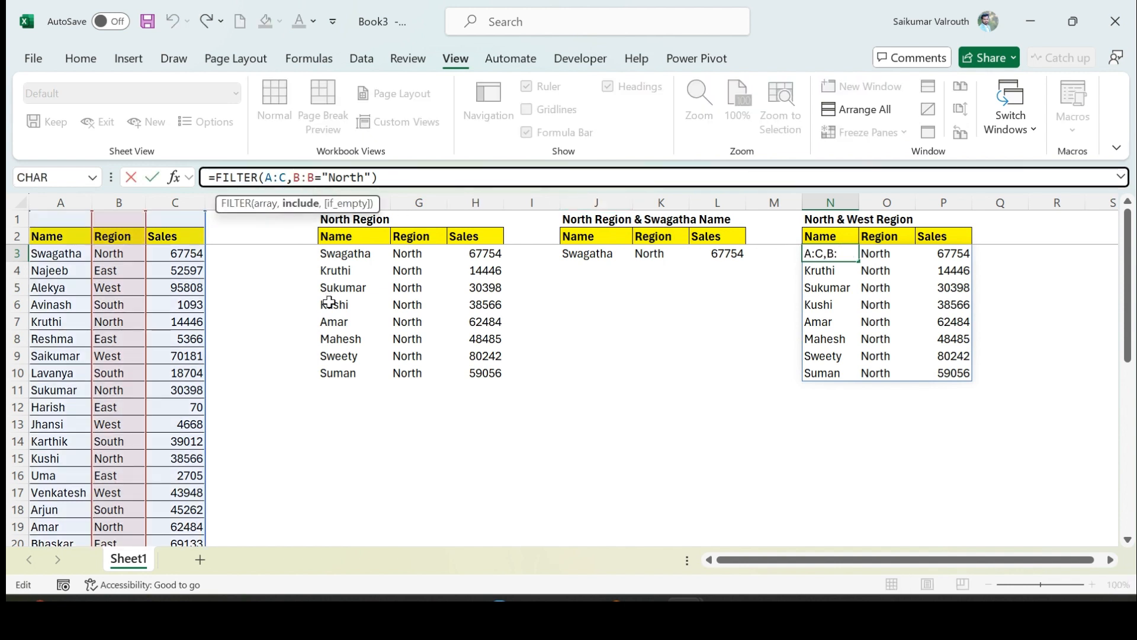
text(()
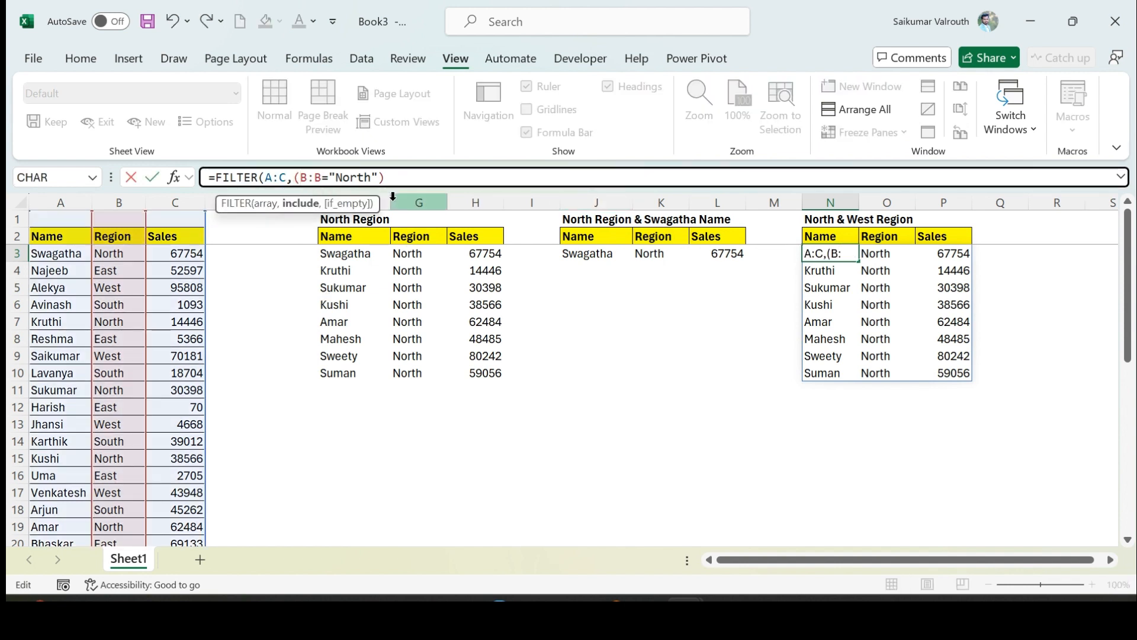
click(389, 179)
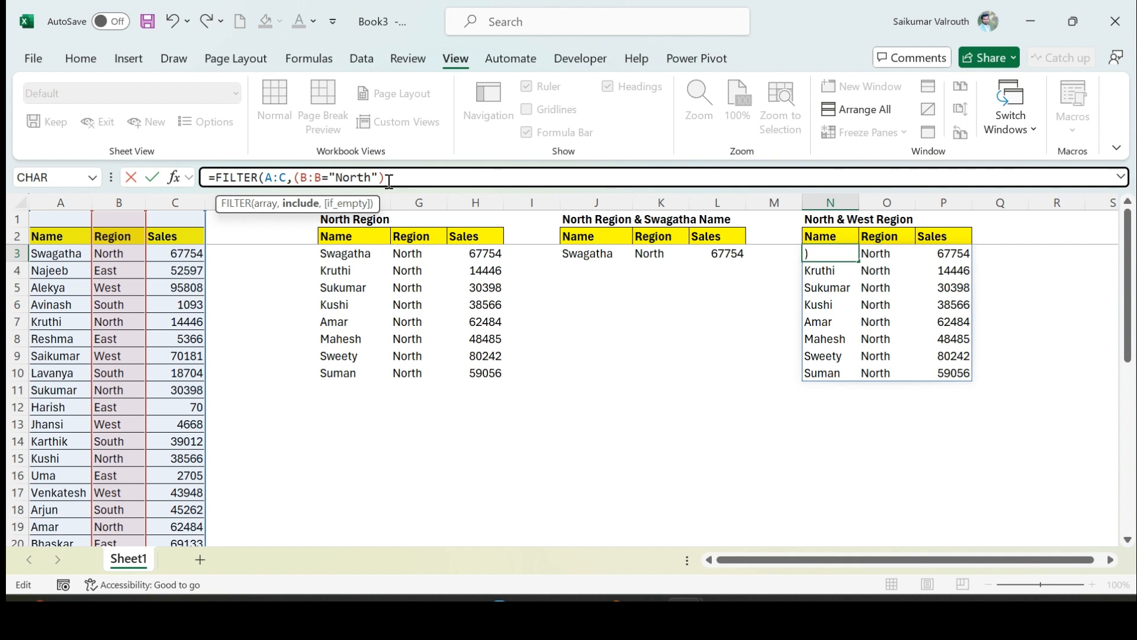
text(+()
click(119, 199)
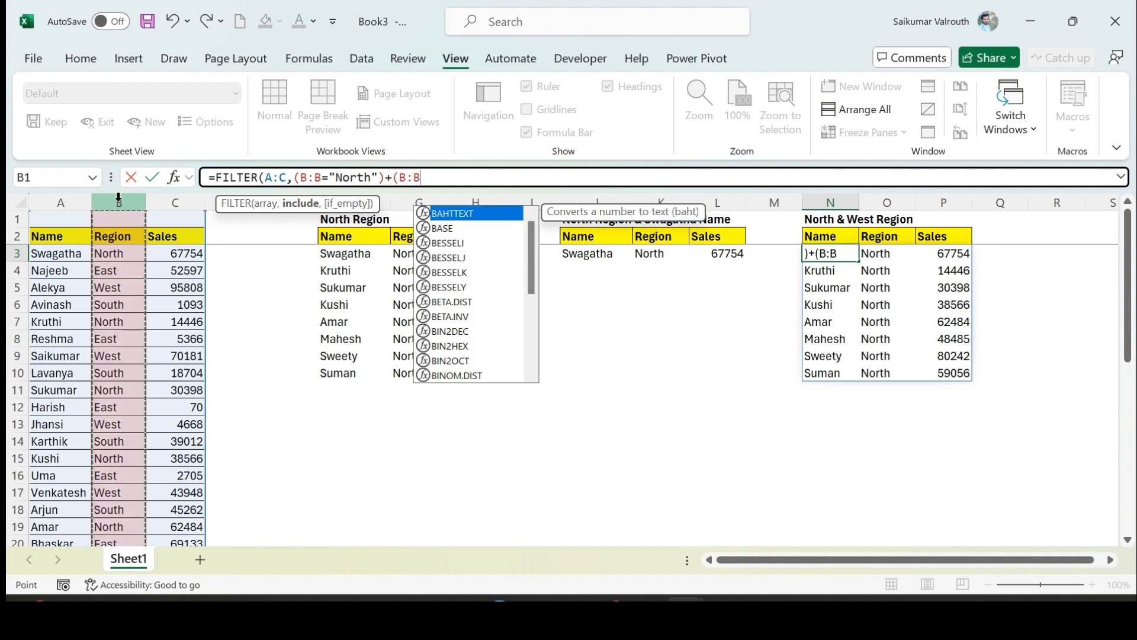
text(=)
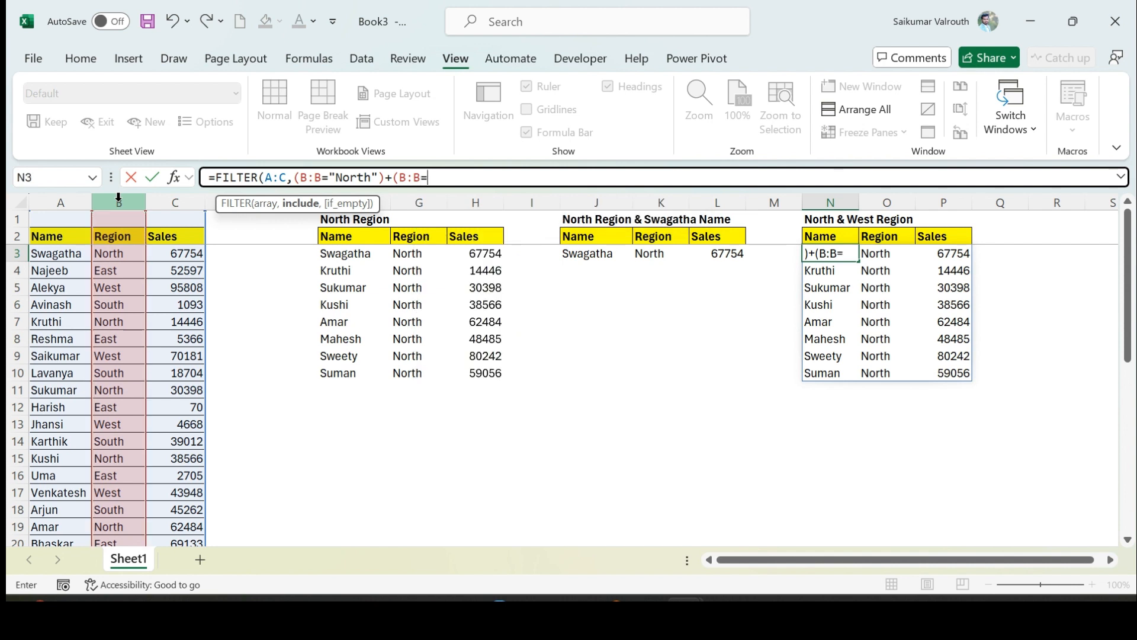
text("West)
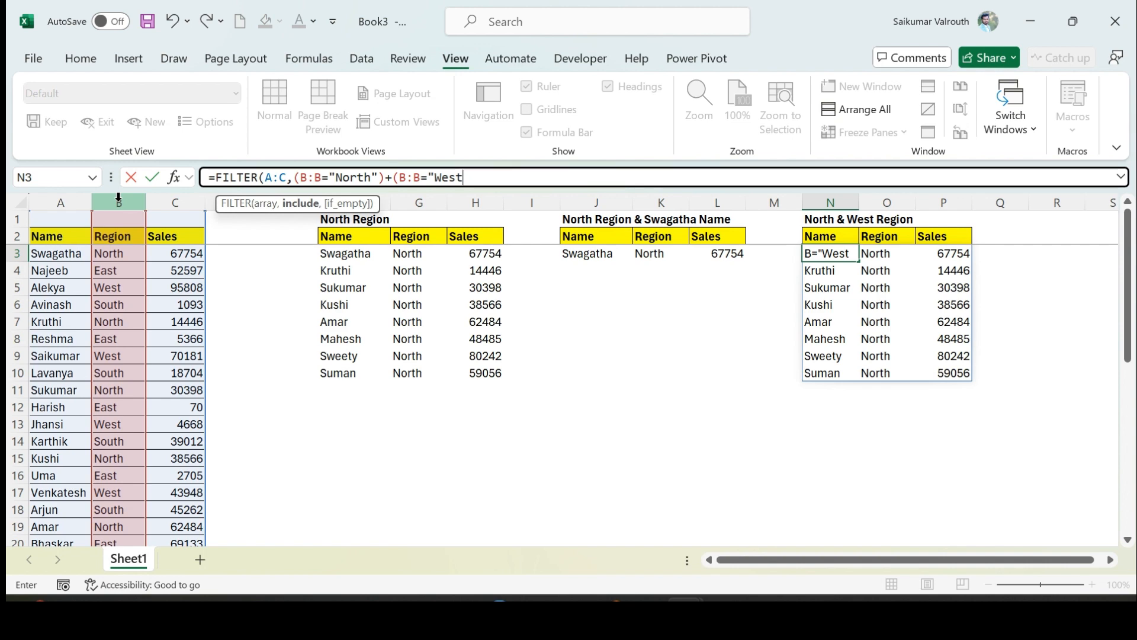
text(")))
key(Return)
key(Up)
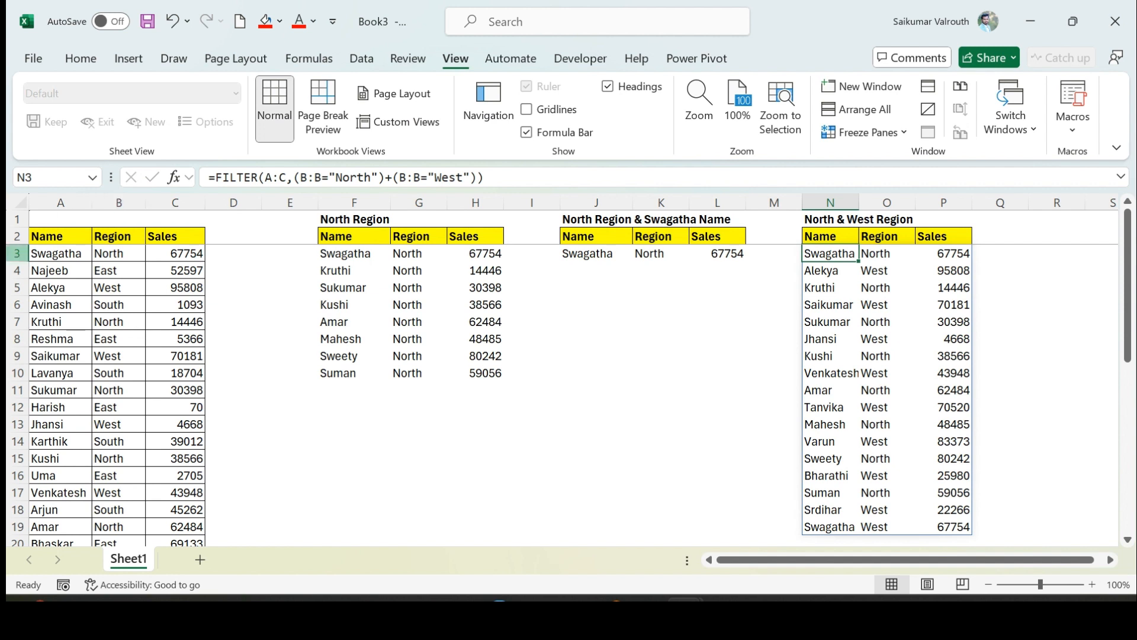
- Enter a FORMULATEXT formula in F14 that shows the formula of F3
click(336, 439)
text(=for)
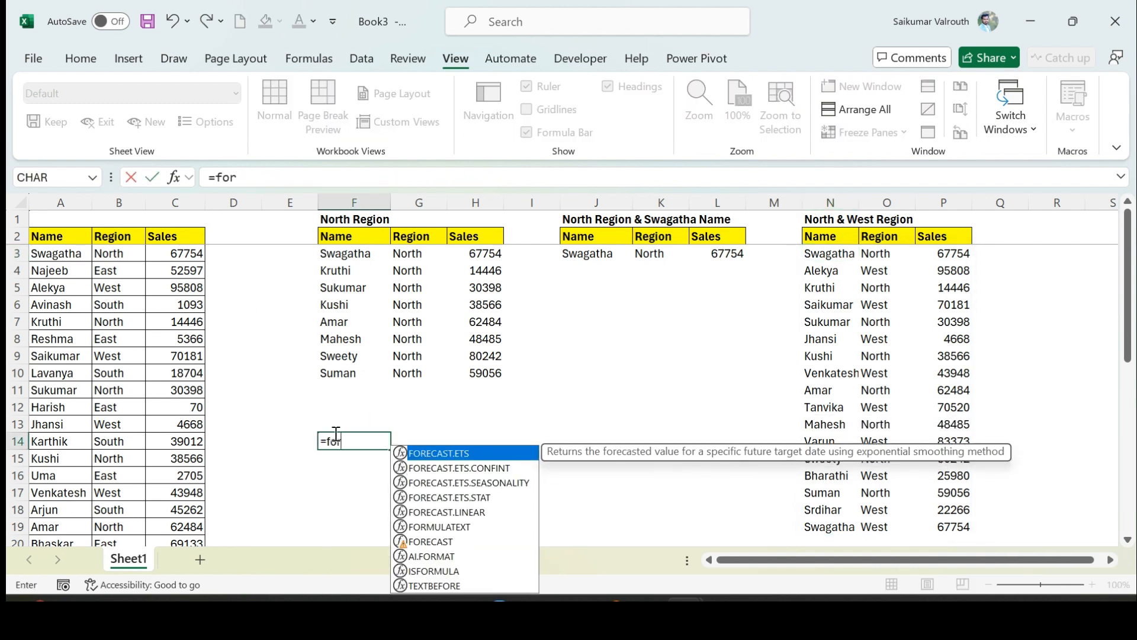
text(mul)
key(Tab)
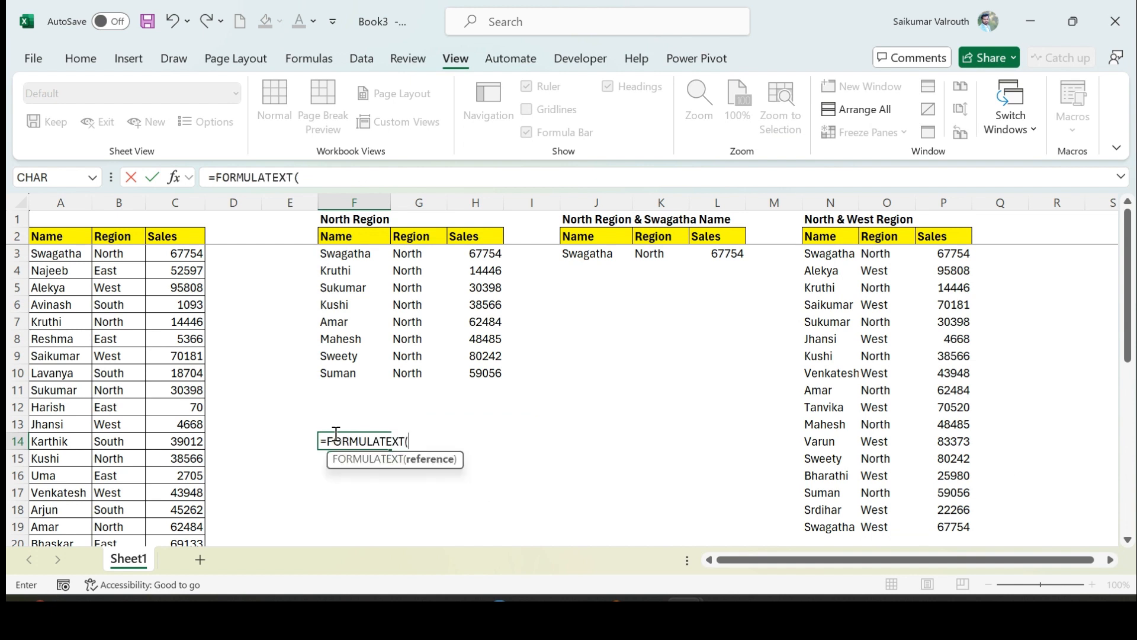
click(349, 254)
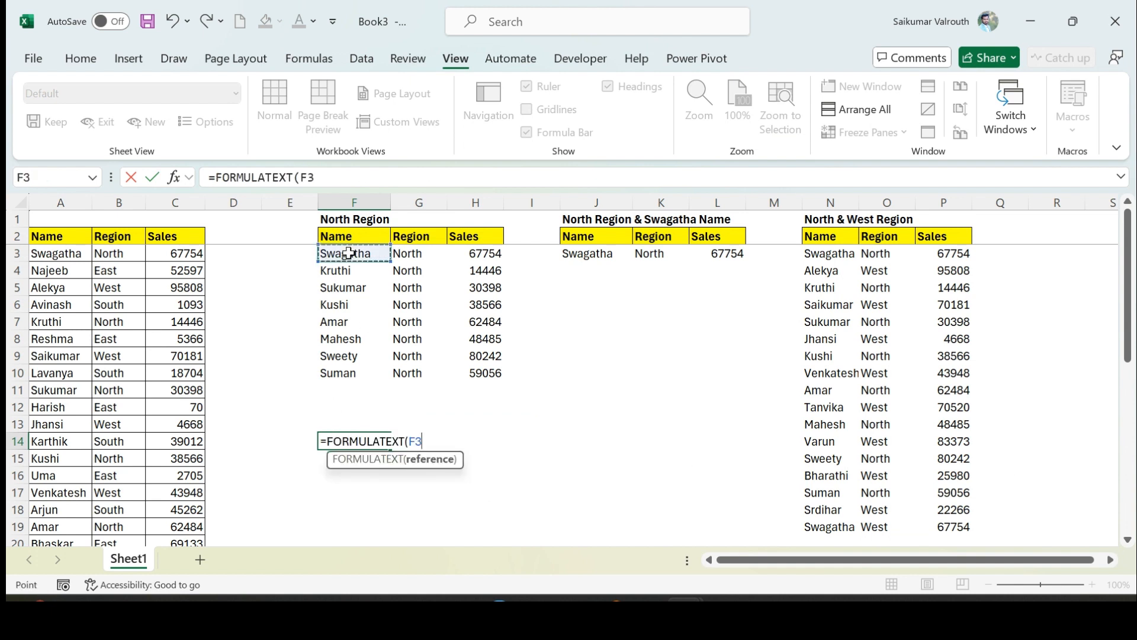
key(Return)
- Enter a FORMULATEXT formula in F15 that shows the formula of J3
text(=formu)
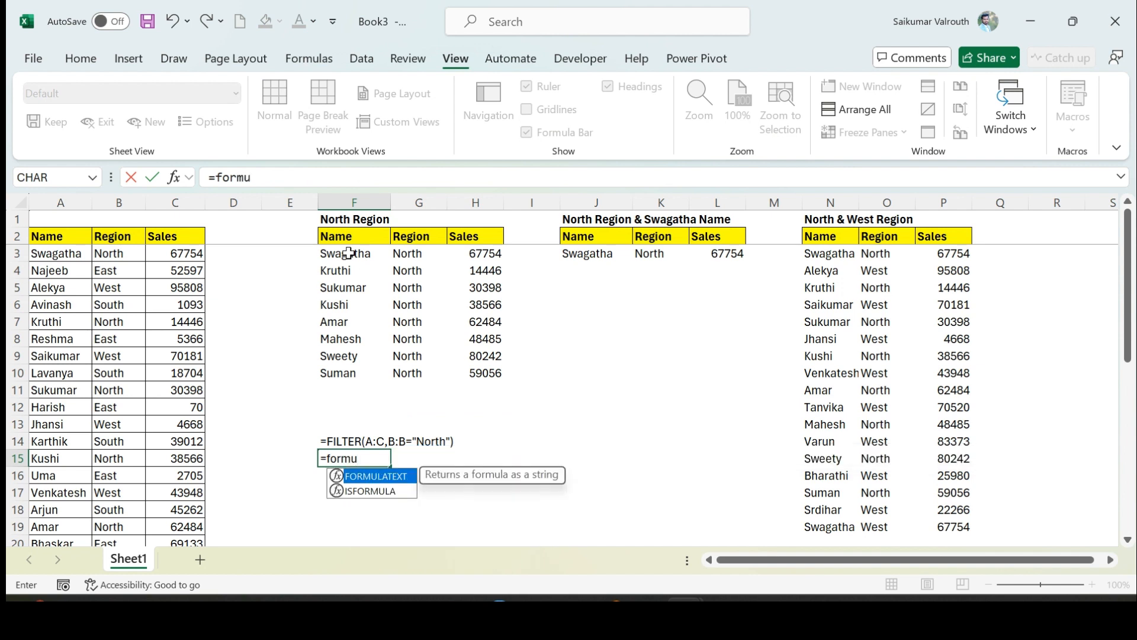
key(Tab)
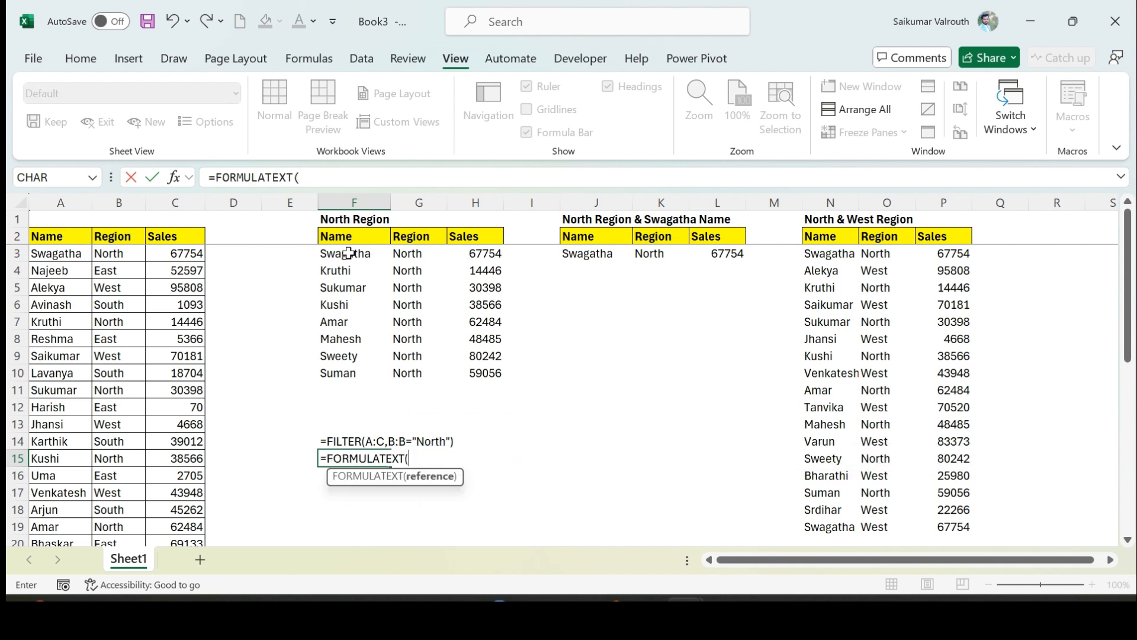
click(595, 256)
key(Return)
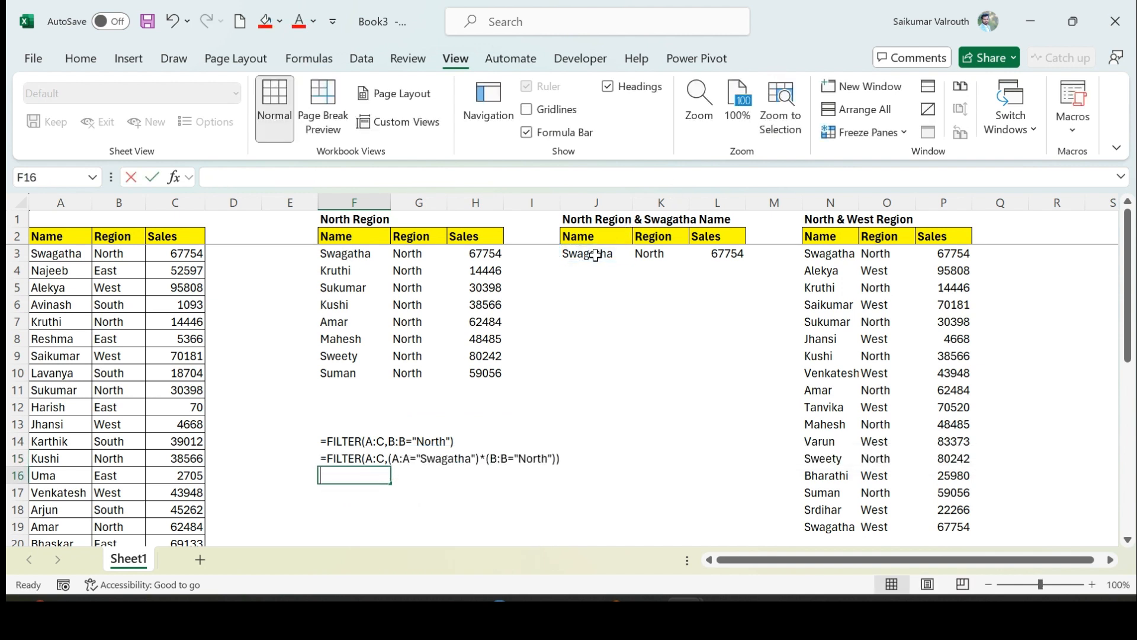
- Enter a FORMULATEXT formula in F16 that shows the formula of N3
text(=fp)
key(BackSpace)
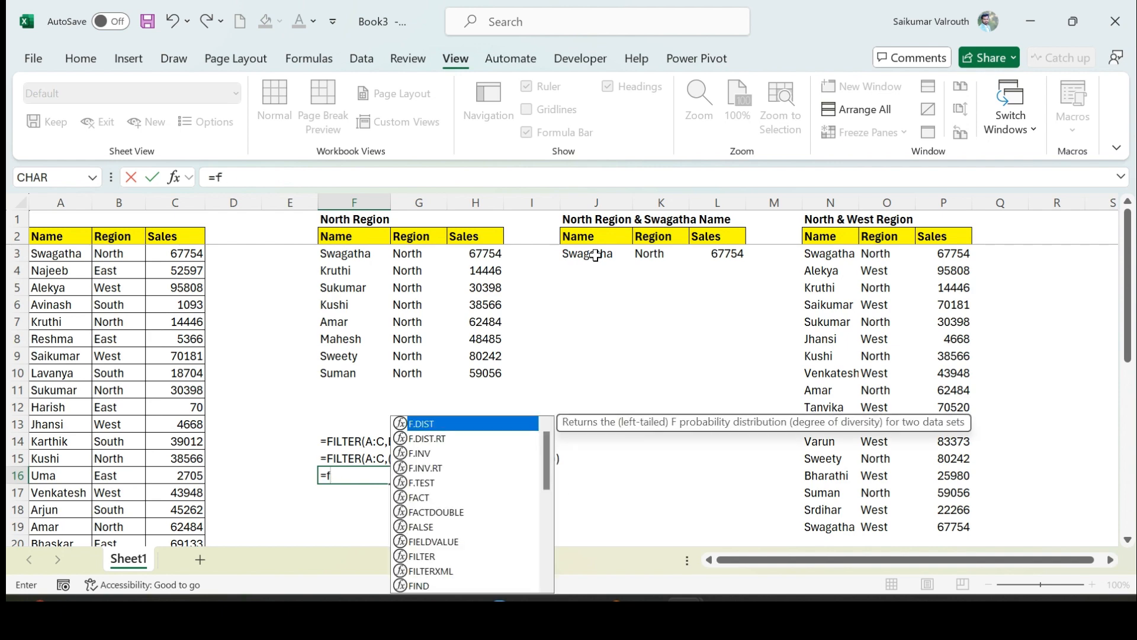
text(ormu)
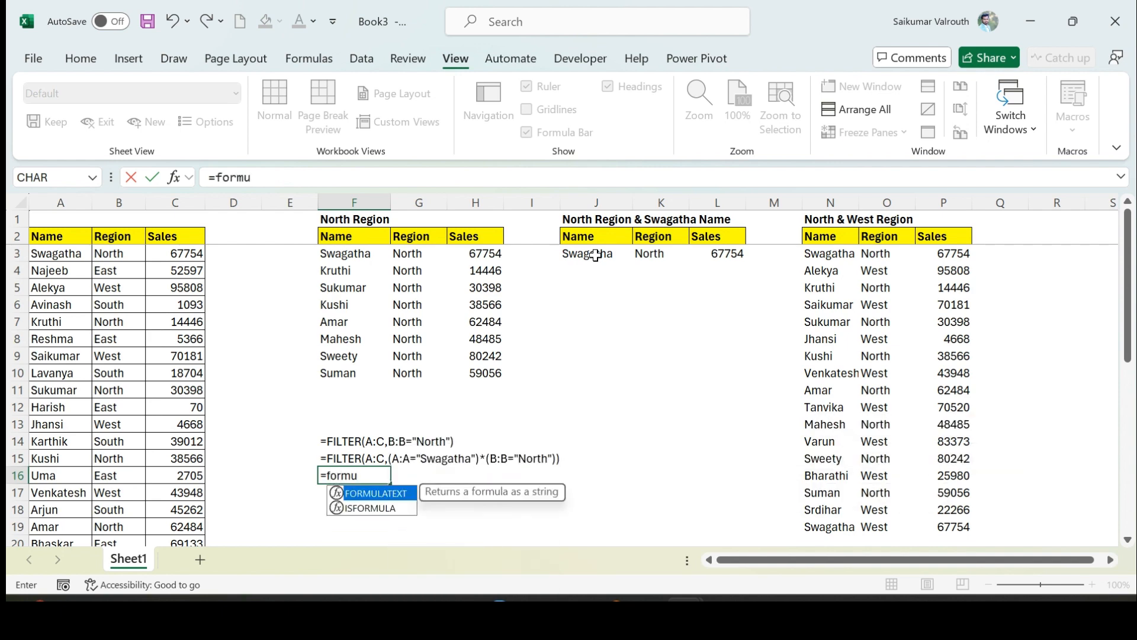
key(Tab)
click(847, 253)
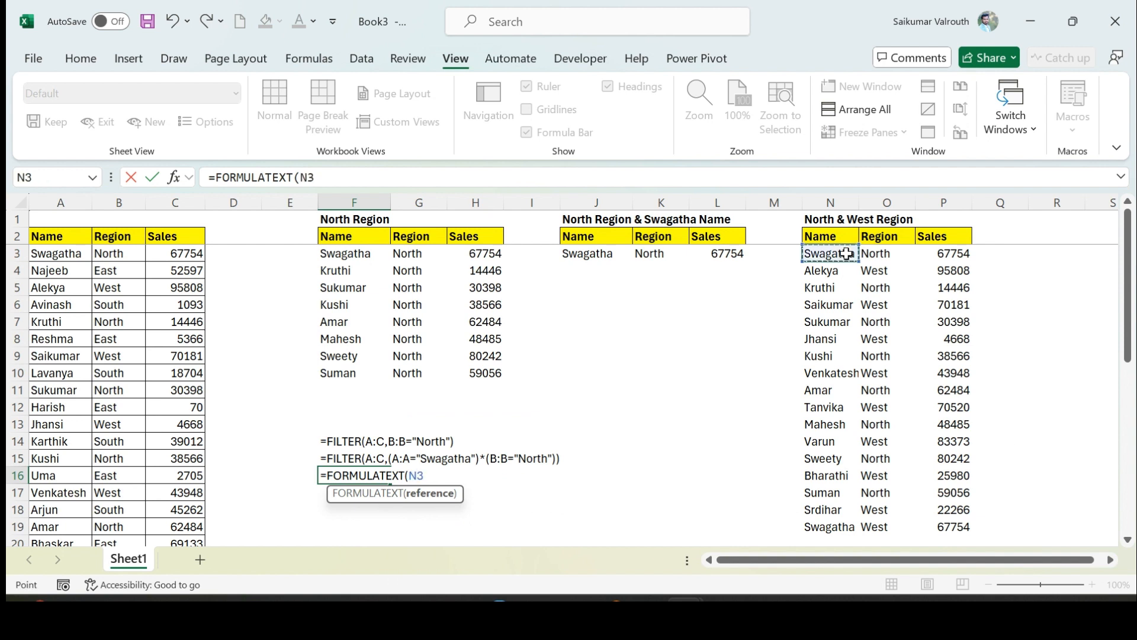
text())
key(Return)
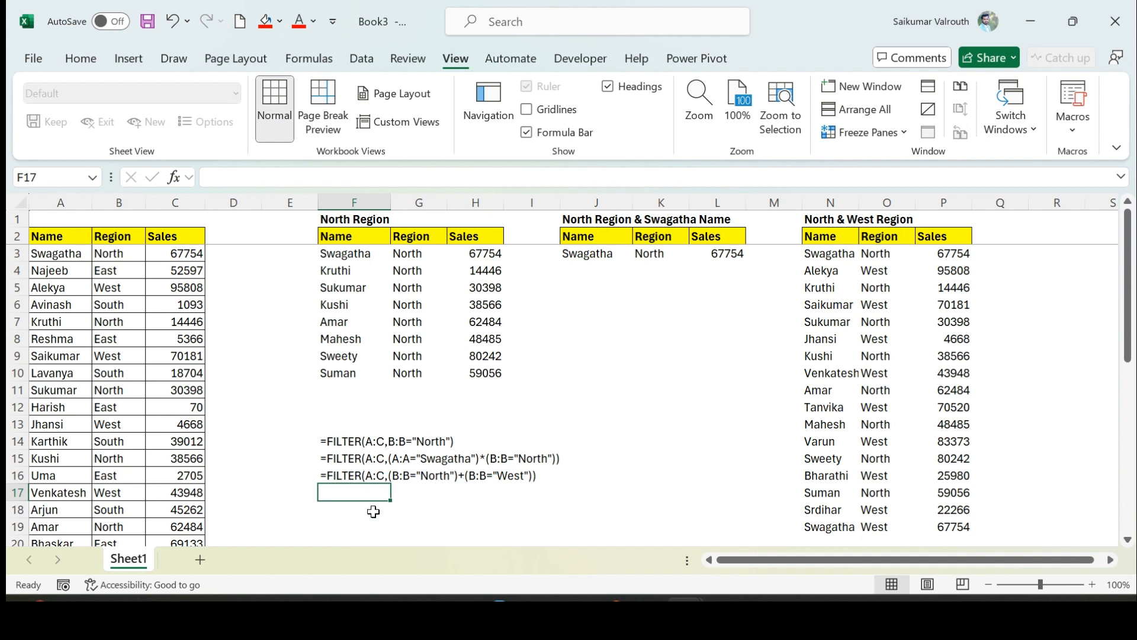
key(Up)
key(Up)
key(Down)
key(Down)
mouse_move(727, 597)
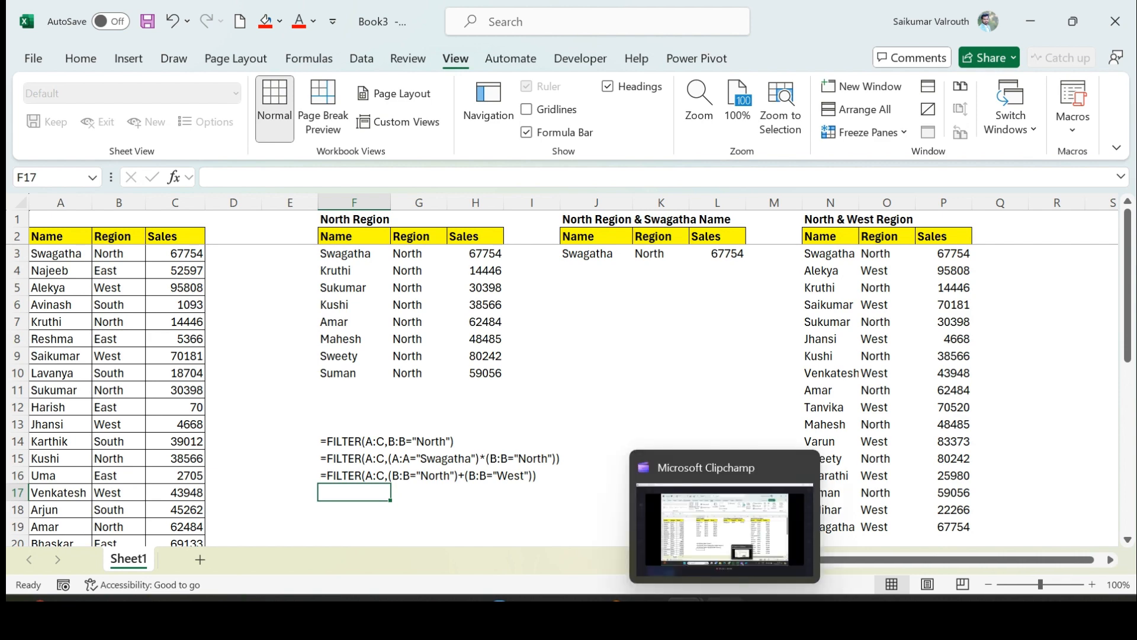
click(732, 536)
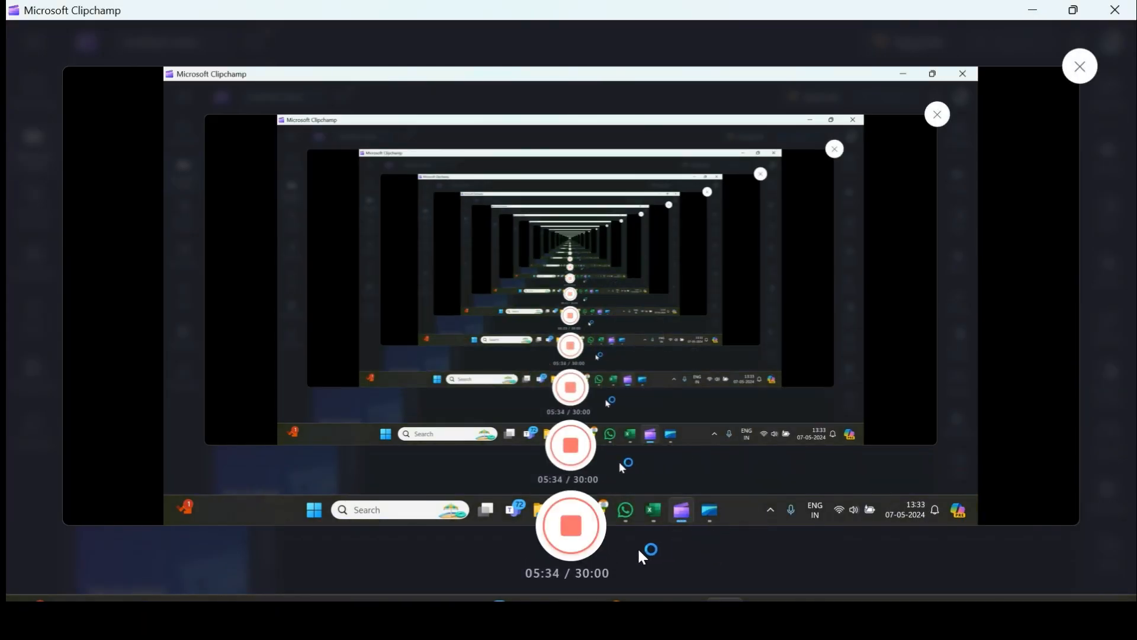